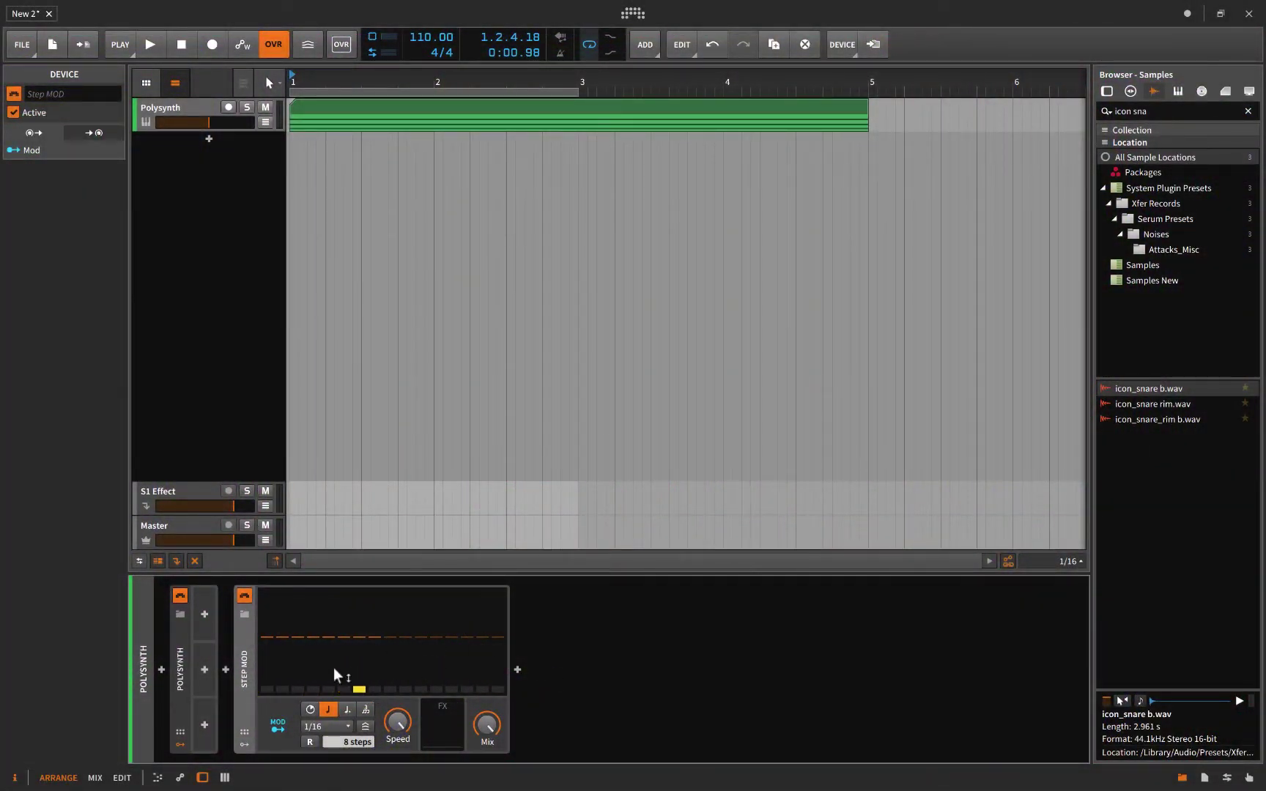
# Load the Birdy Steppa preset into Step MOD from its preset browser.
pyautogui.click(244, 614)
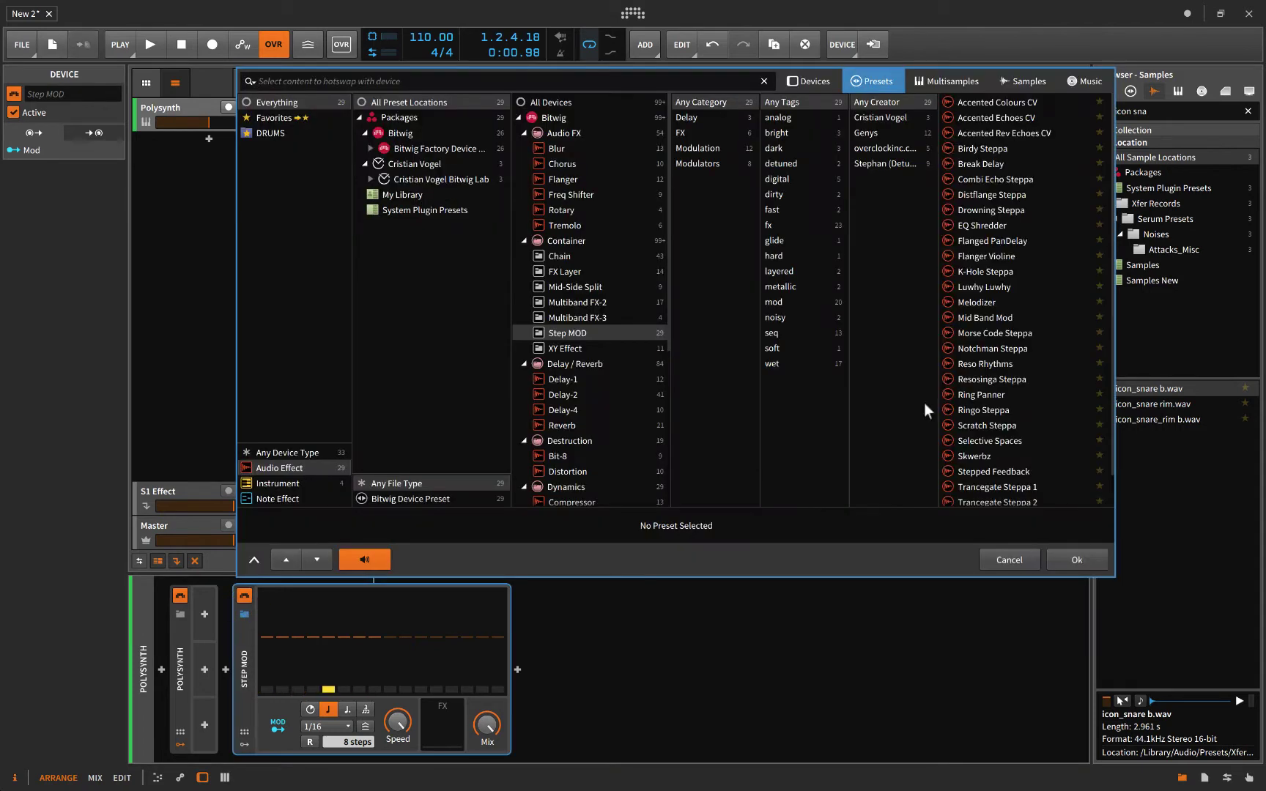
pyautogui.click(975, 148)
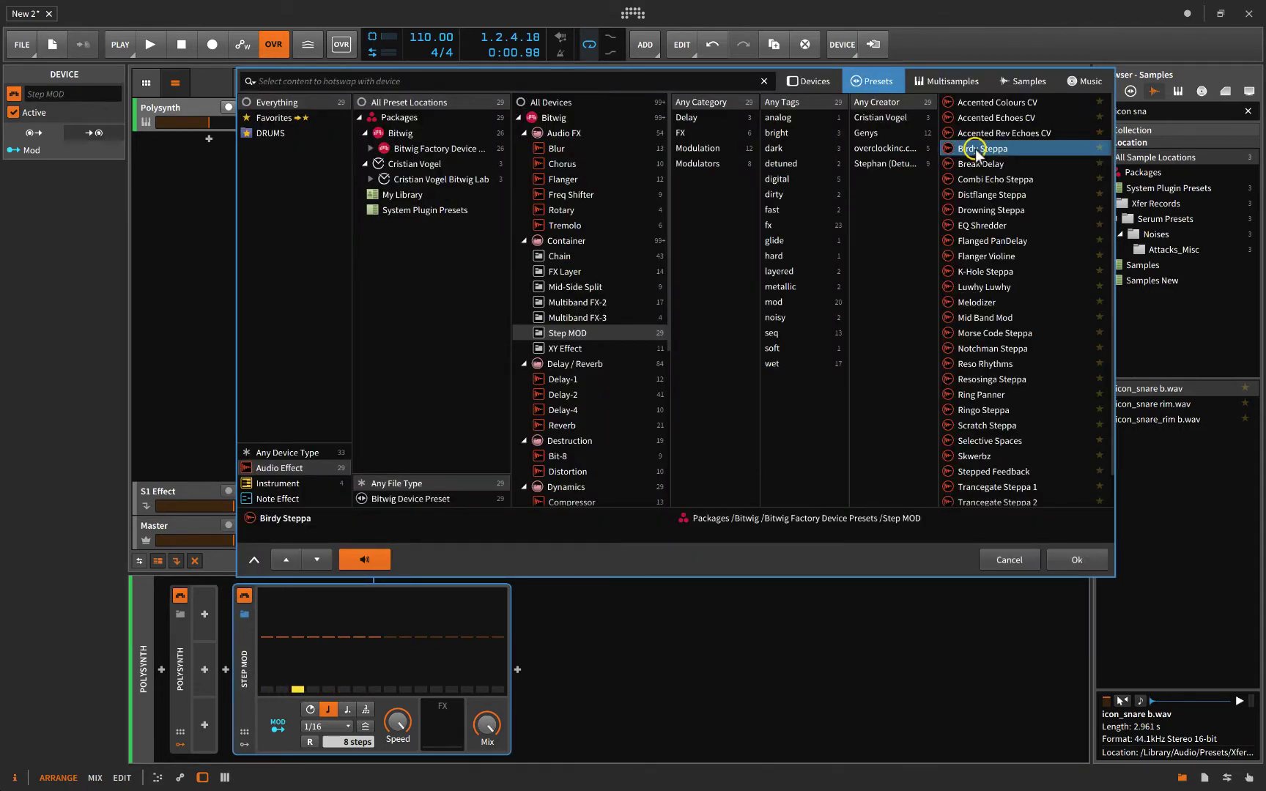
pyautogui.click(1071, 561)
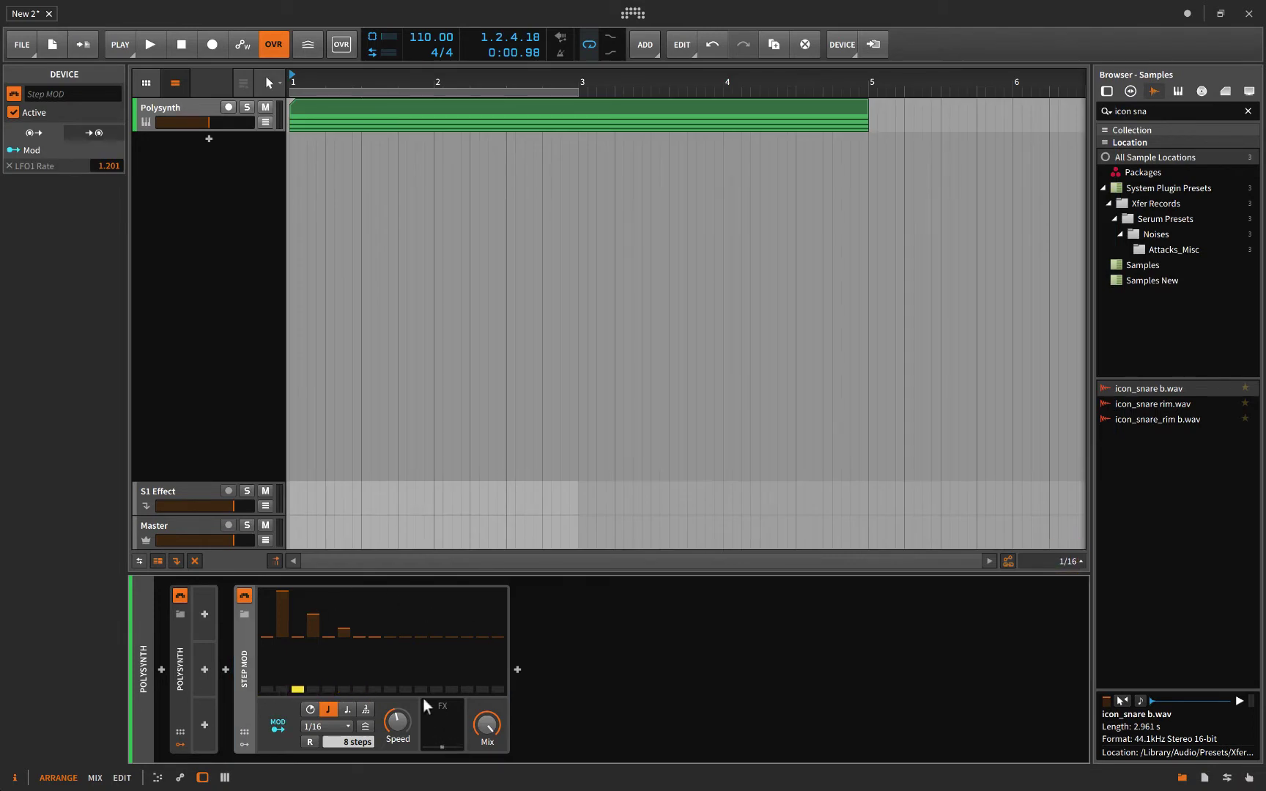
# Bypass Step MOD, select the Polysynth track and play it briefly.
pyautogui.click(243, 596)
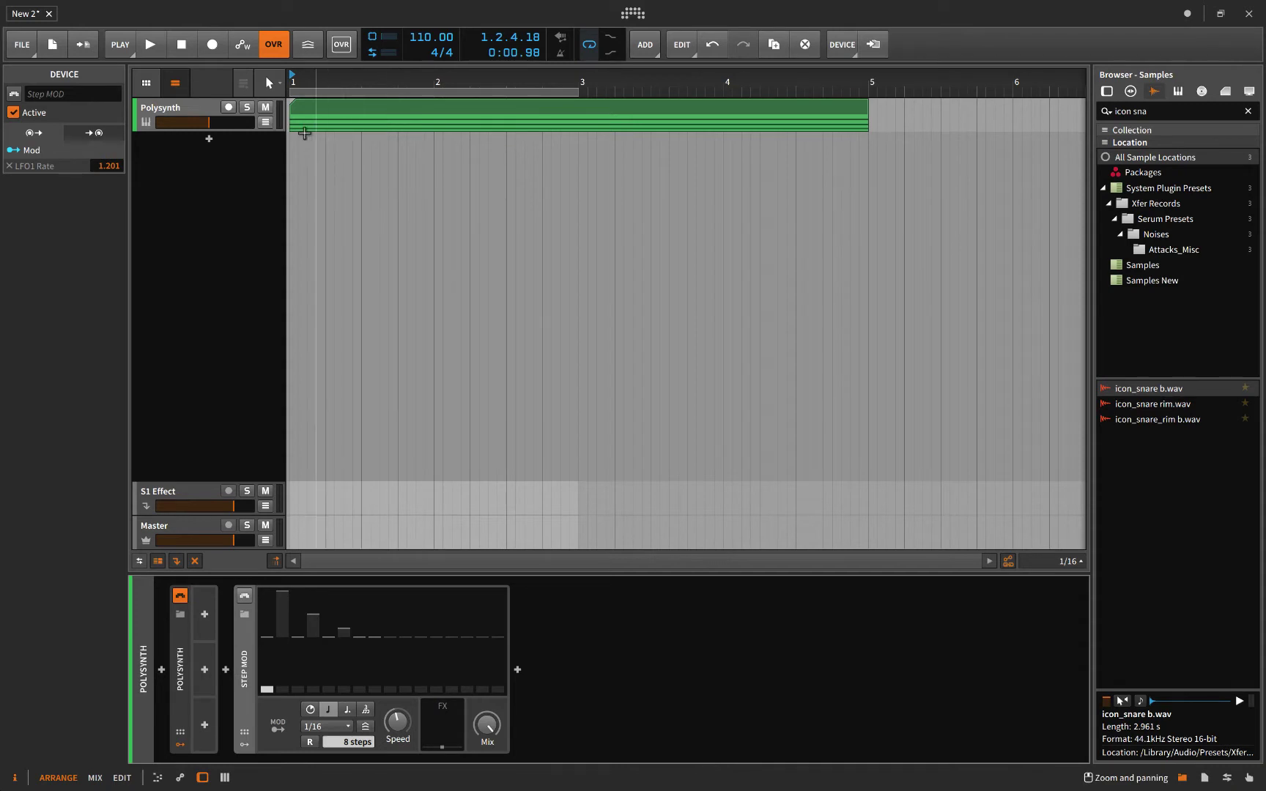
pyautogui.click(174, 110)
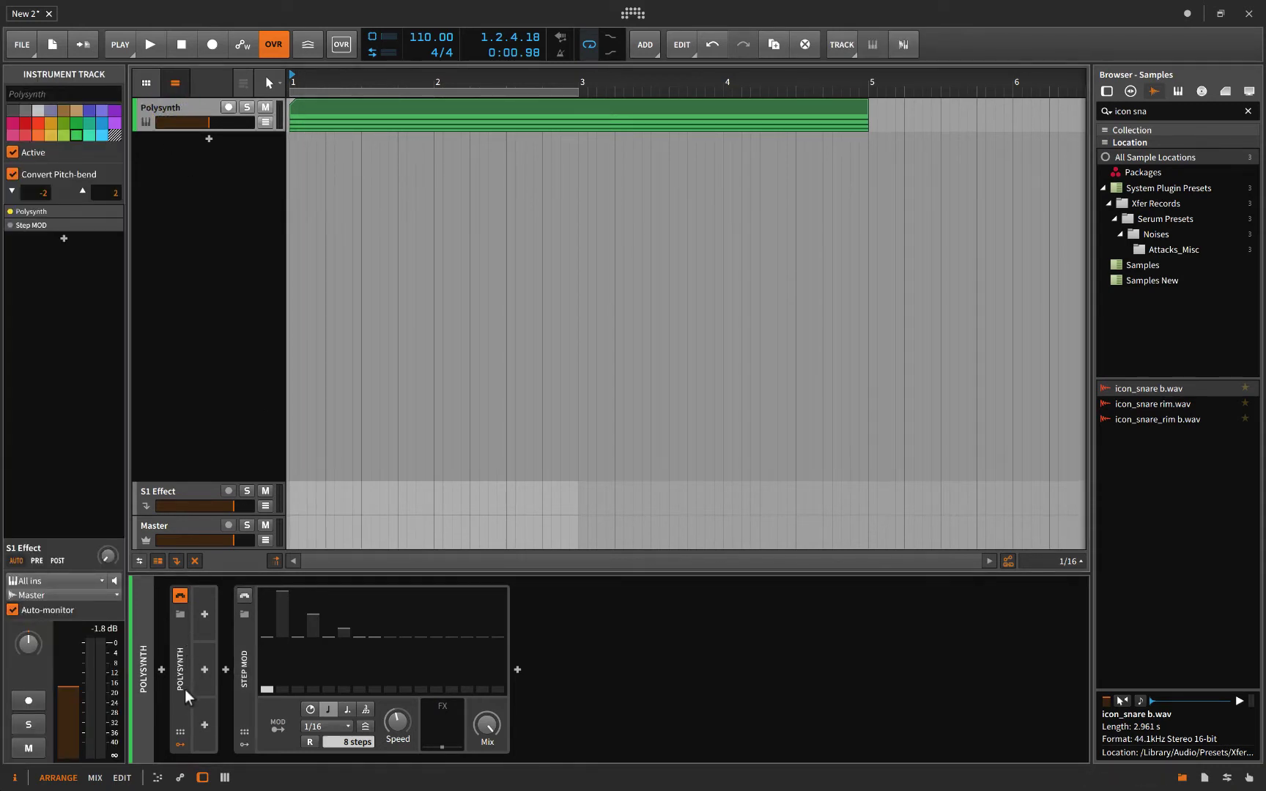
pyautogui.press('space')
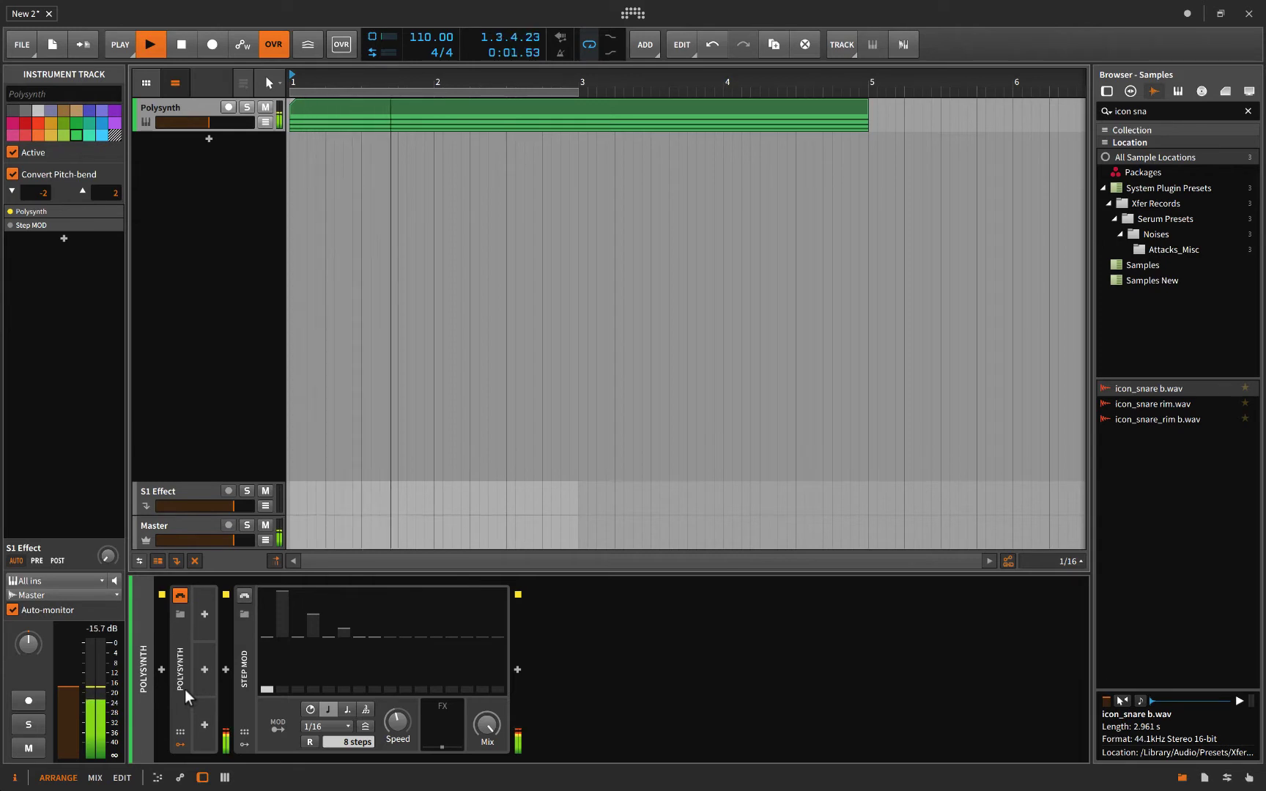
pyautogui.press('space')
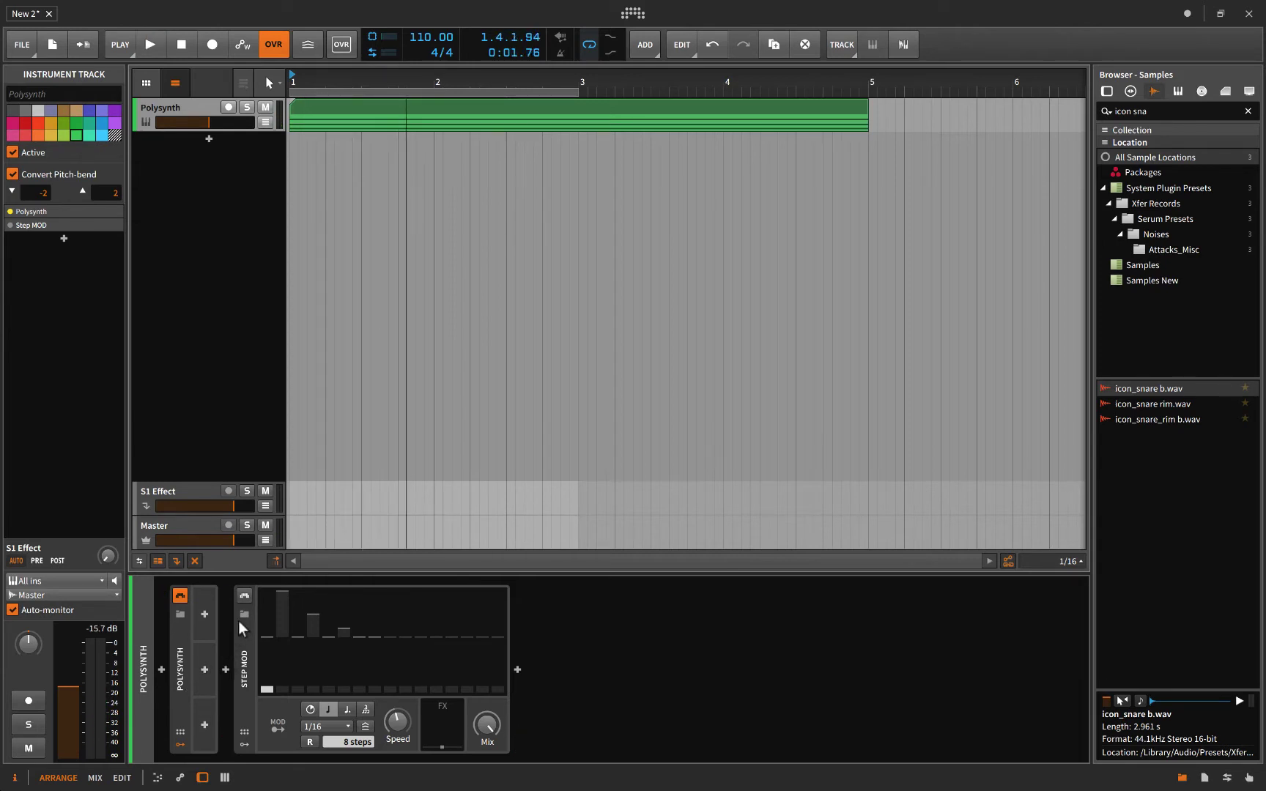
# Re-enable Step MOD and play the Polysynth track again.
pyautogui.click(246, 591)
pyautogui.press('space')
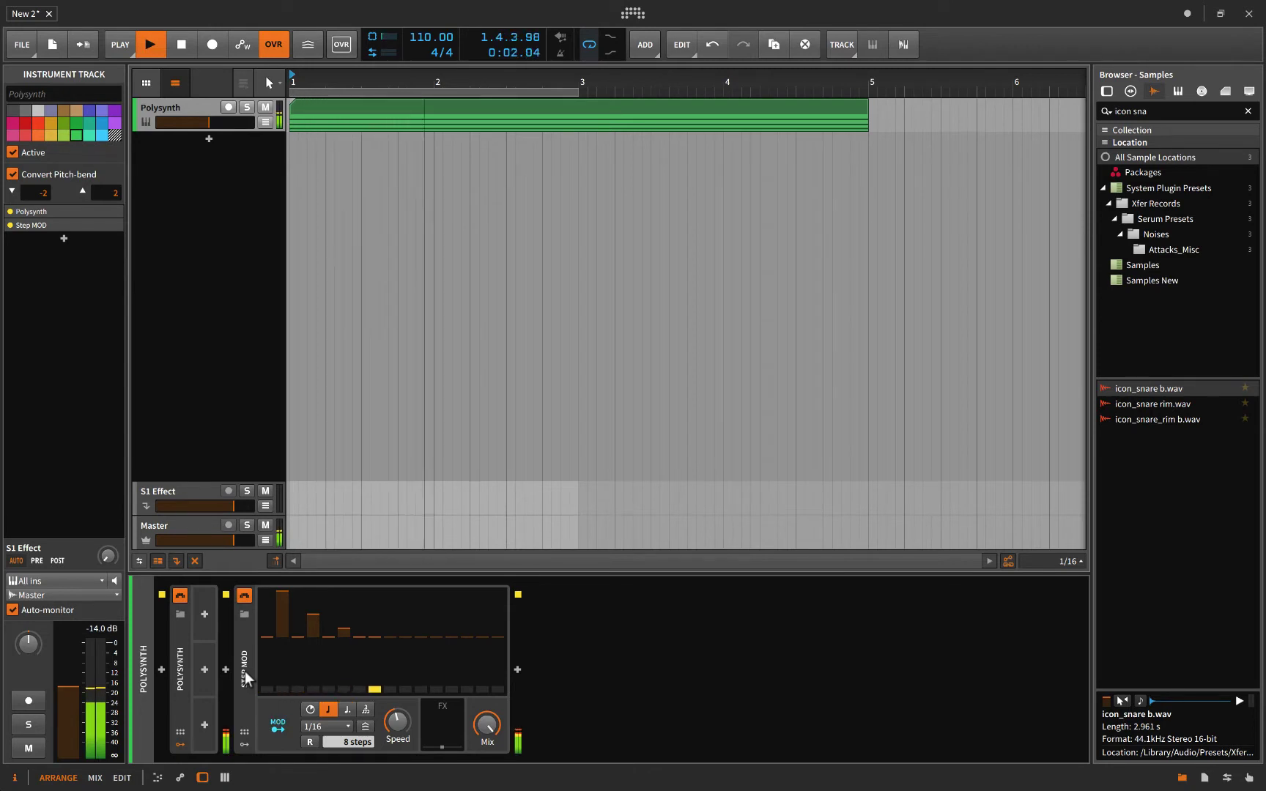
pyautogui.press('space')
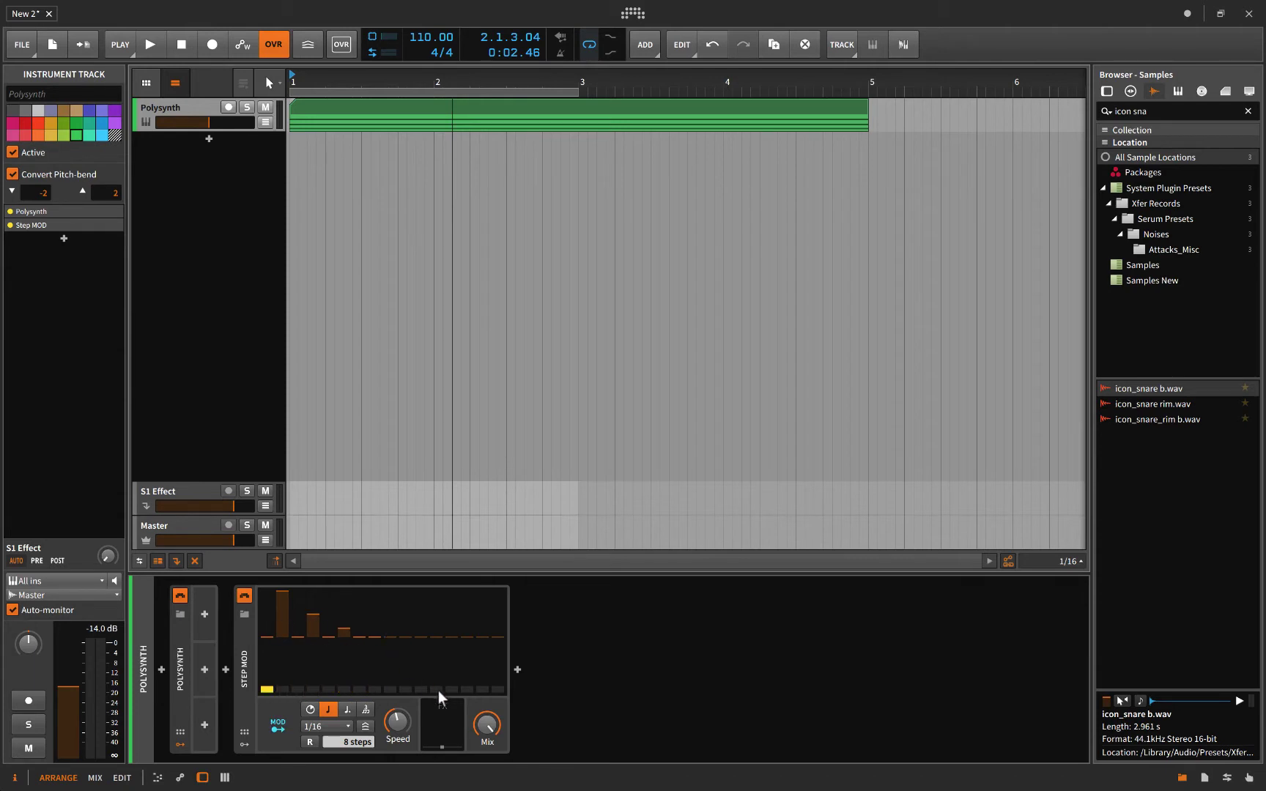
# Open Step MOD's FX chain and remove the LFO MOD device from it.
pyautogui.click(445, 719)
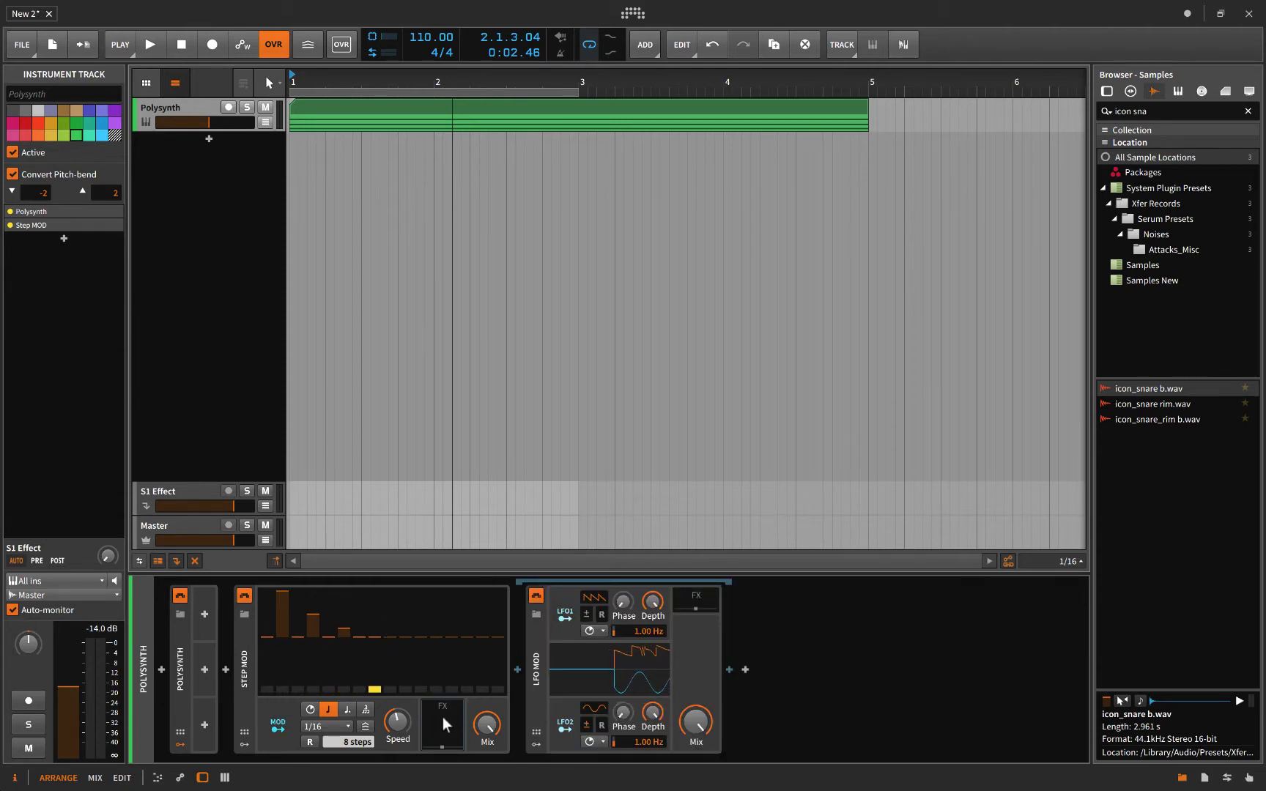
pyautogui.click(276, 725)
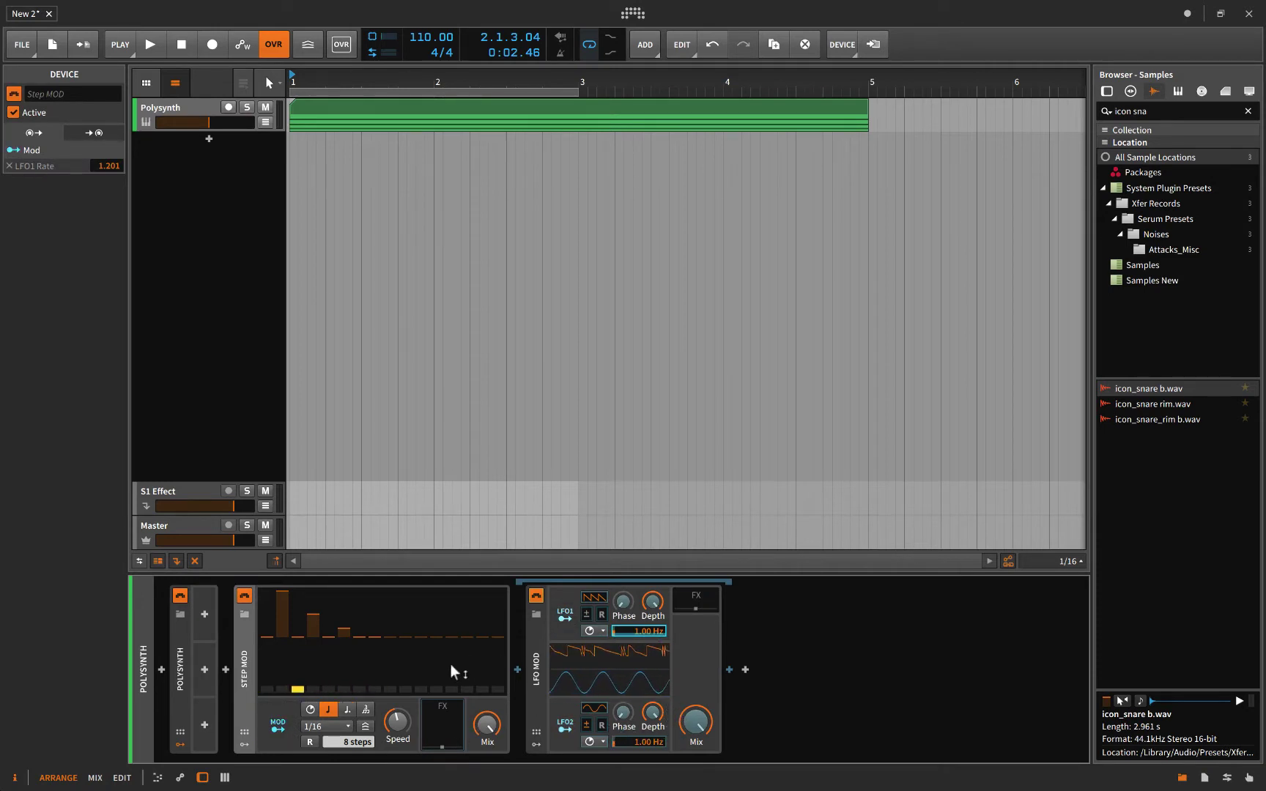
pyautogui.click(447, 727)
pyautogui.click(446, 727)
pyautogui.click(533, 695)
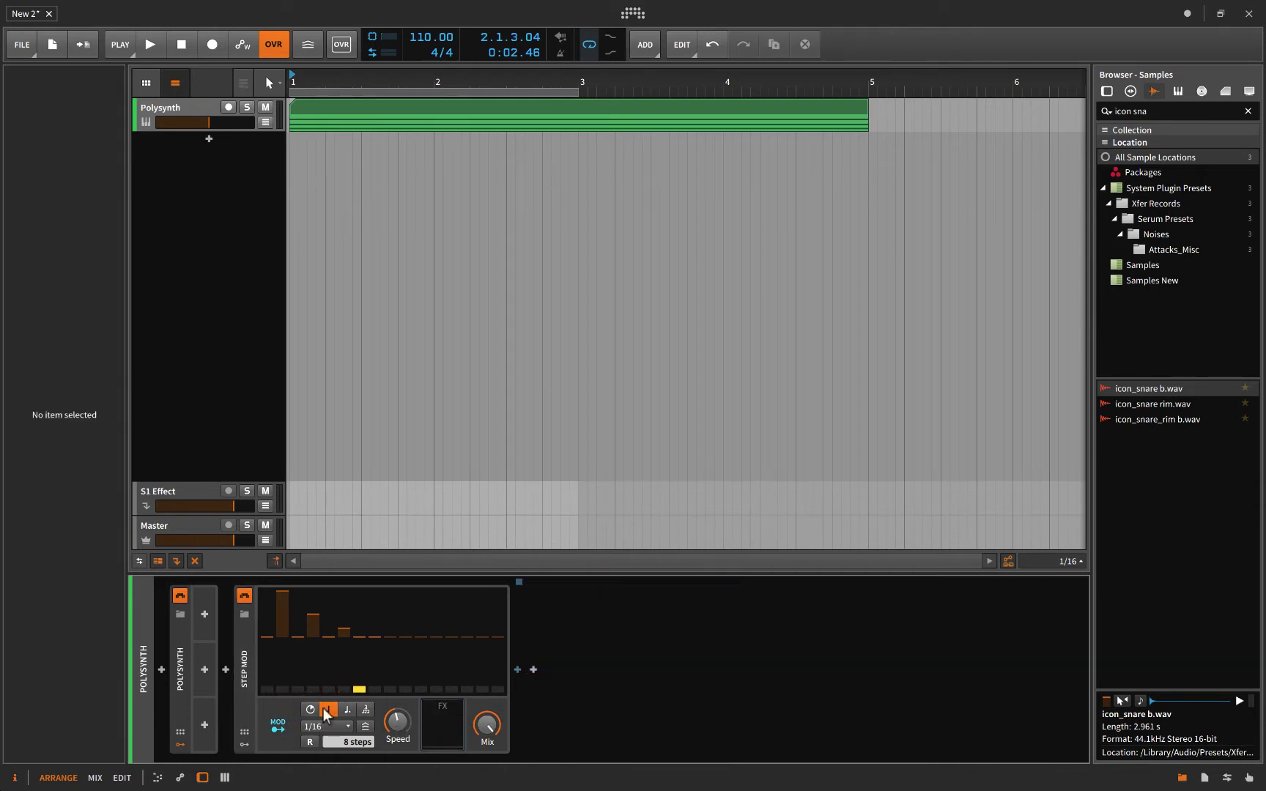
# Insert Bitwig's Tool device into the Step MOD FX chain.
pyautogui.click(517, 670)
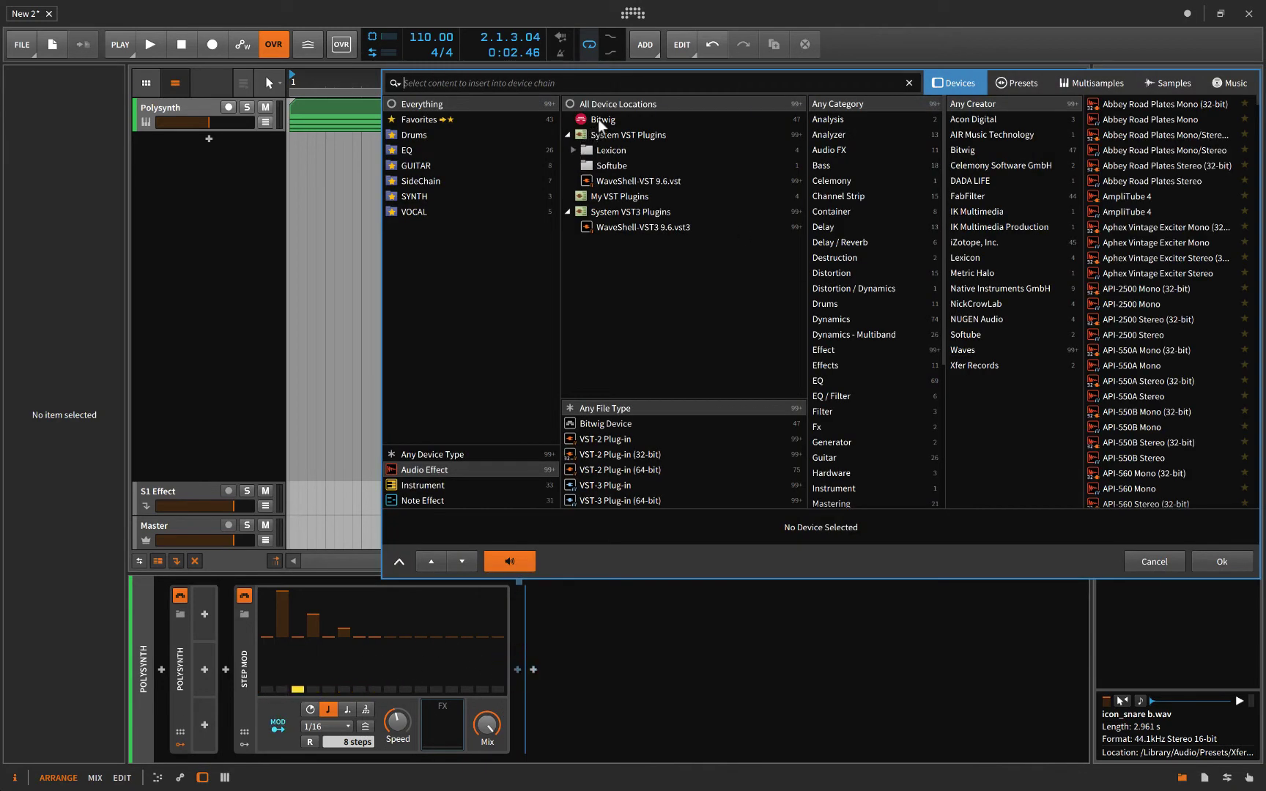
pyautogui.click(597, 118)
pyautogui.scroll(-5, 1091, 369)
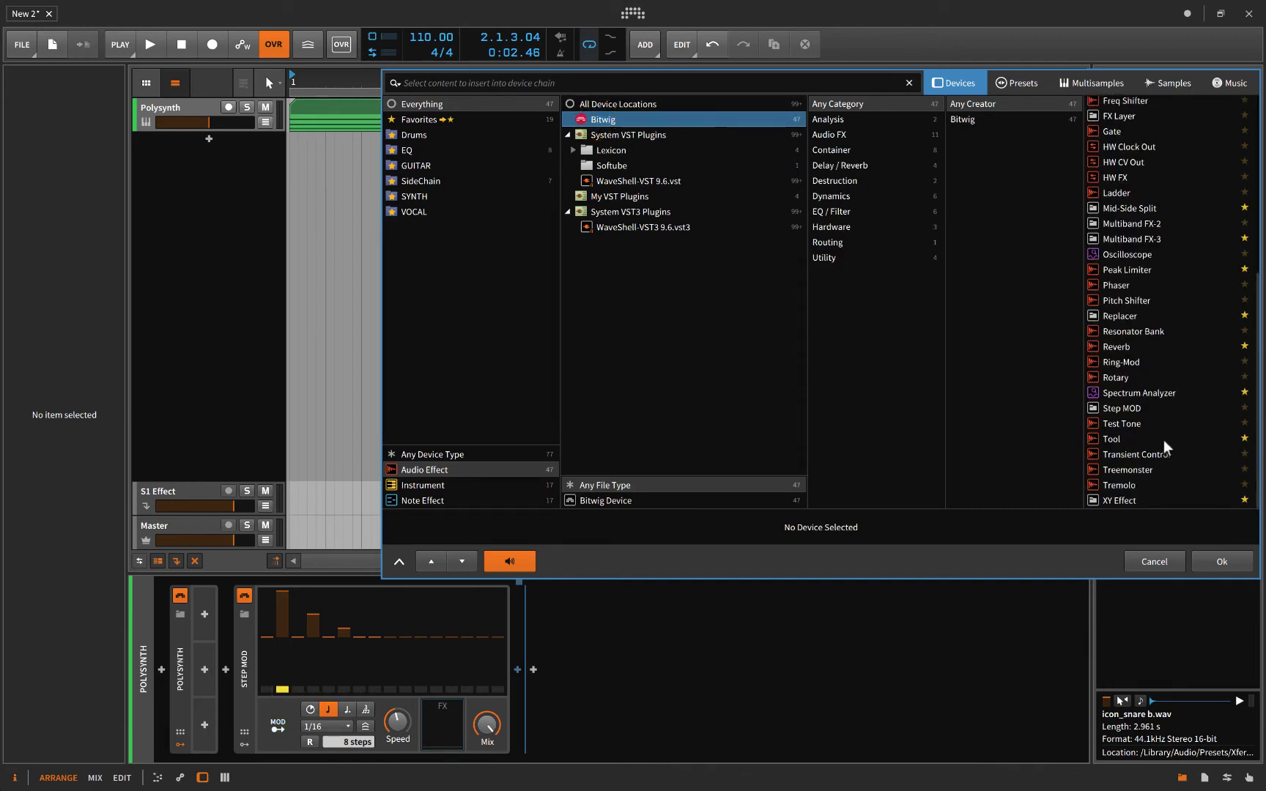
pyautogui.click(1110, 438)
pyautogui.click(1213, 561)
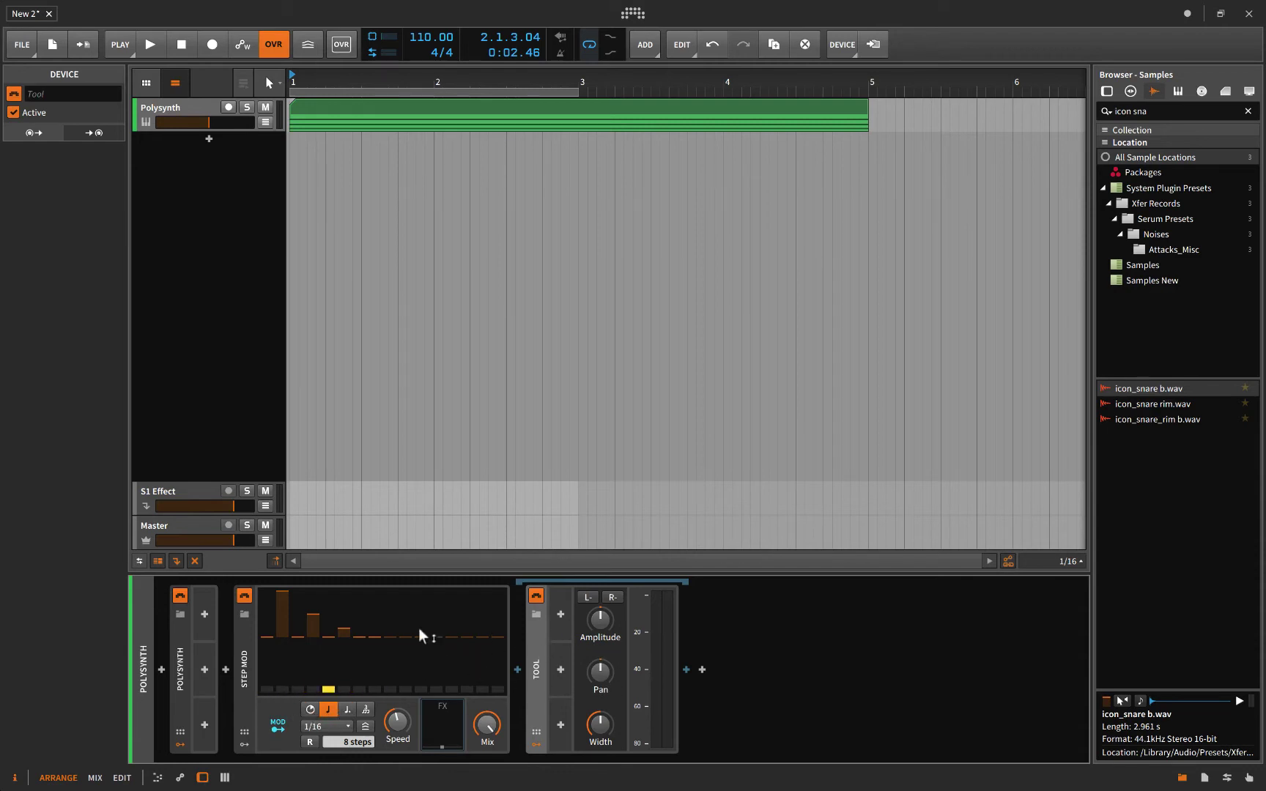
# Browse Tool's modulators without adding any, then delete the Tool device.
pyautogui.click(560, 614)
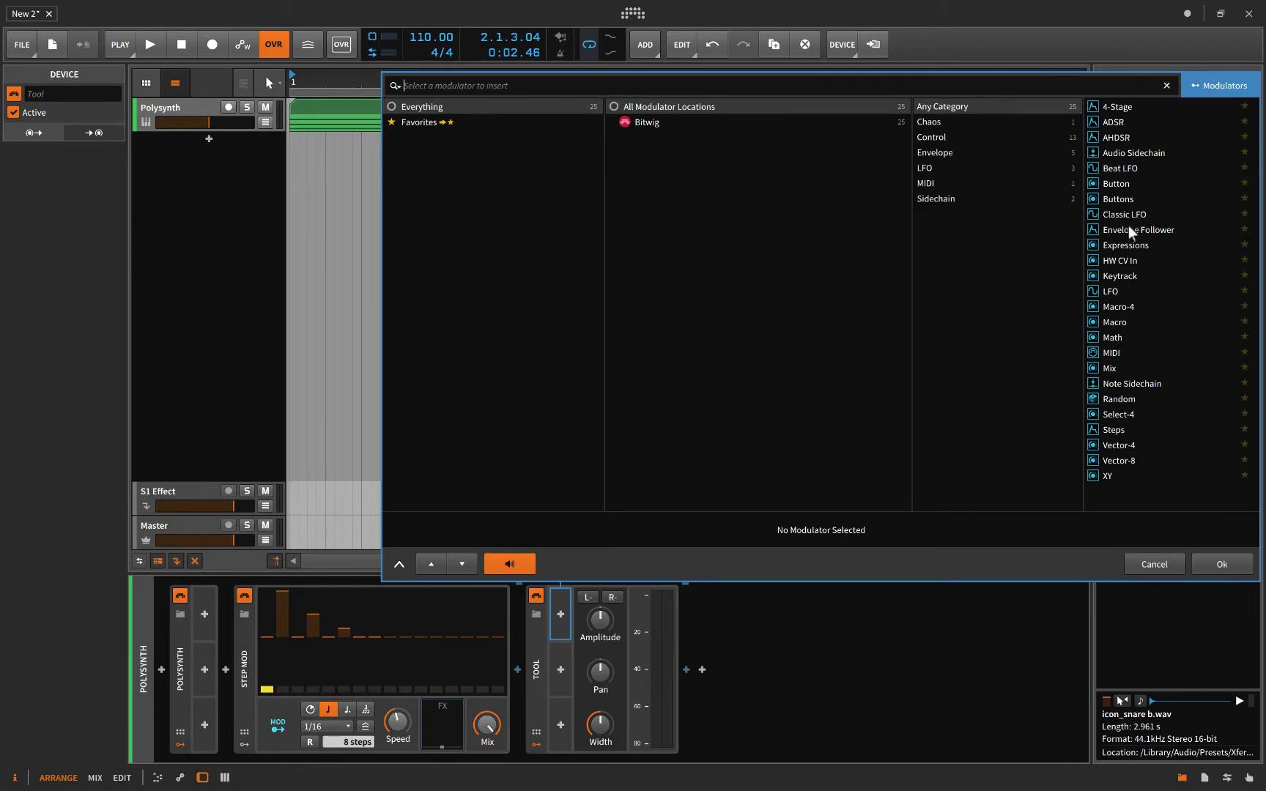
pyautogui.click(1133, 563)
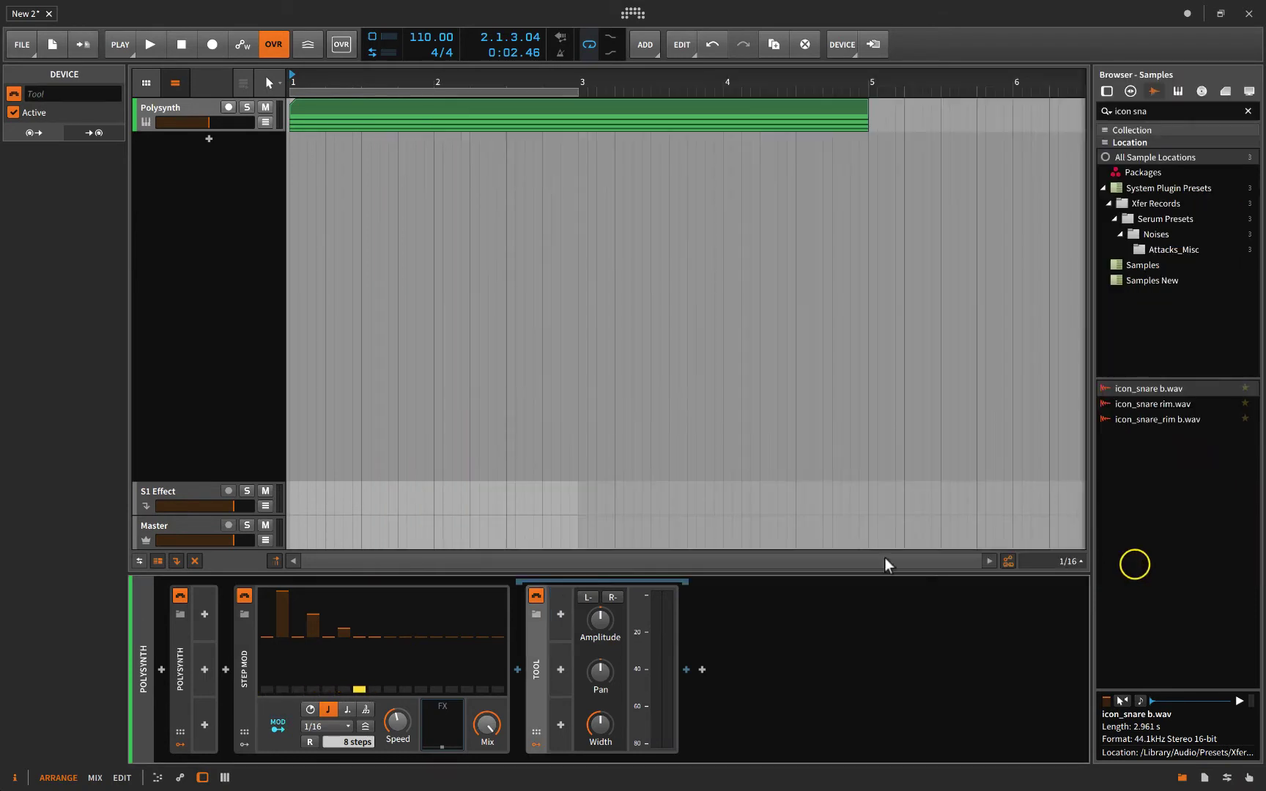
pyautogui.click(535, 746)
pyautogui.click(534, 746)
pyautogui.click(560, 614)
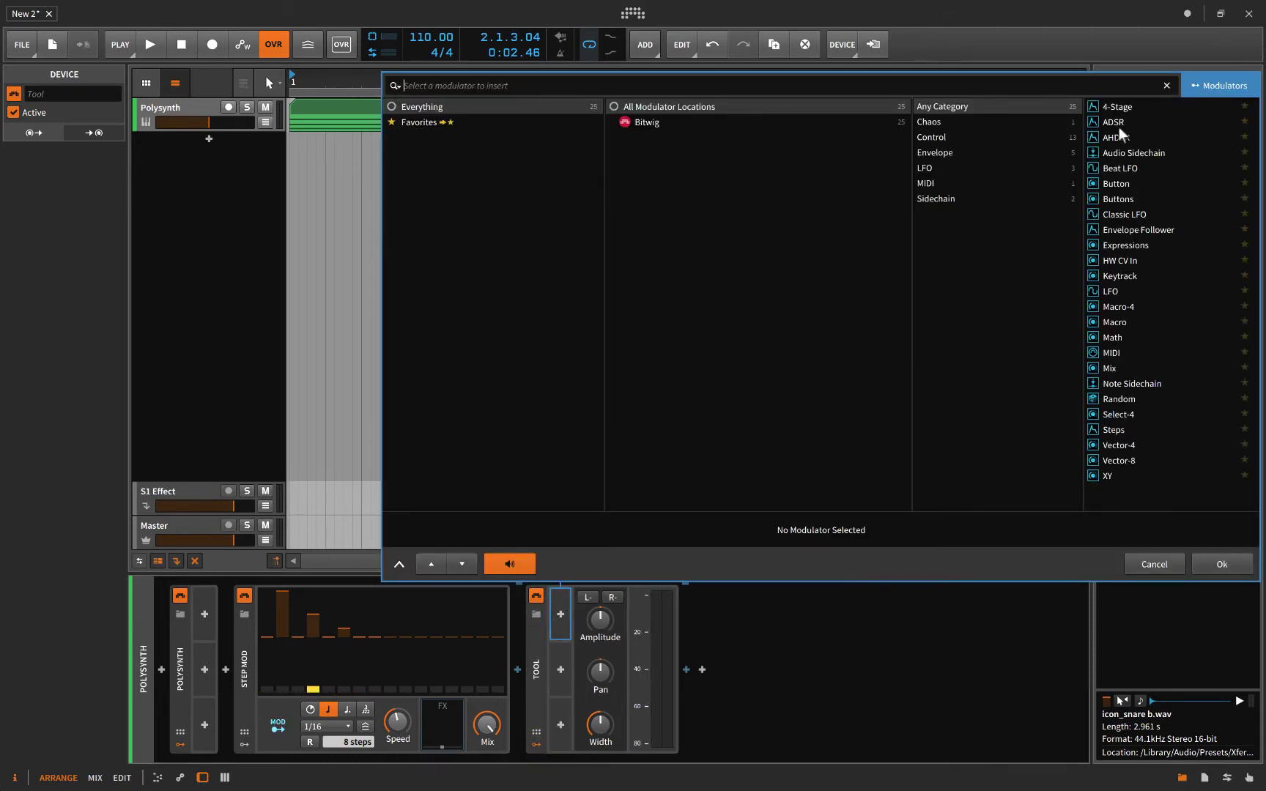
pyautogui.click(1142, 563)
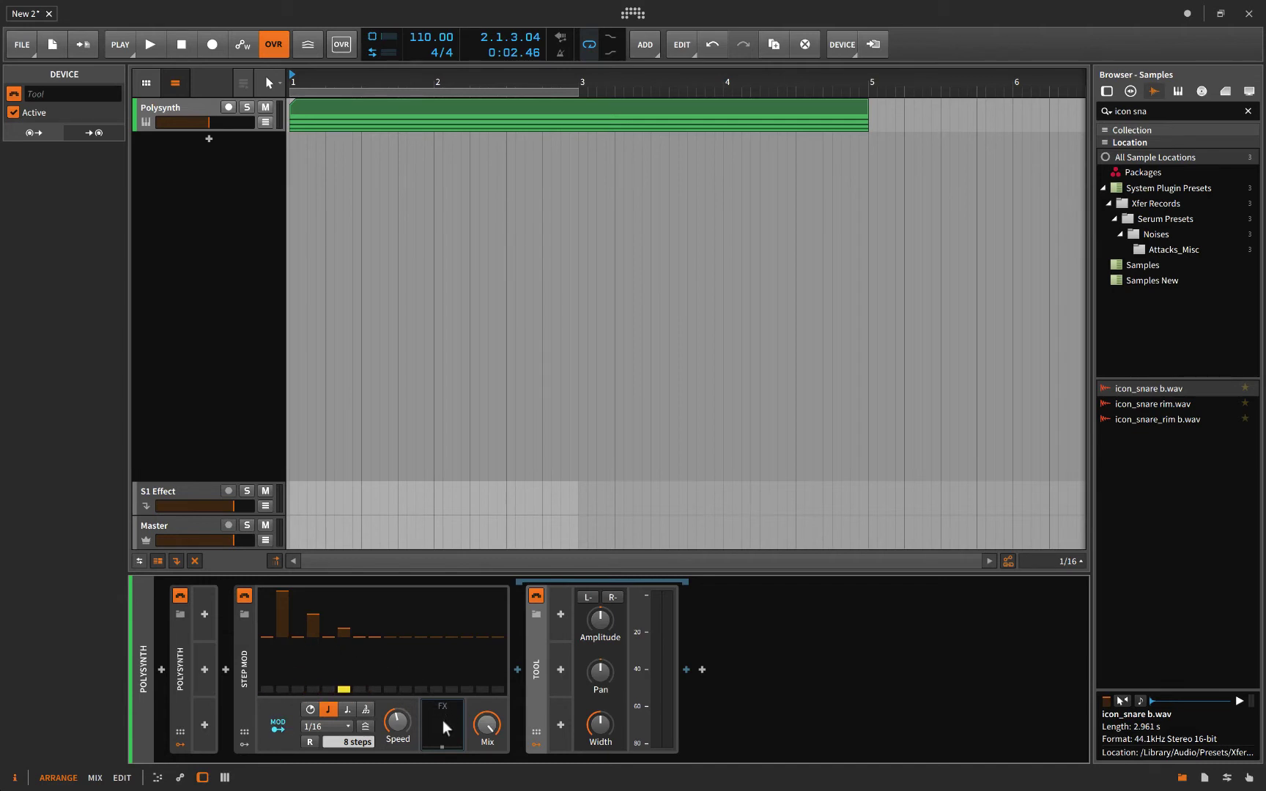
pyautogui.press('Delete')
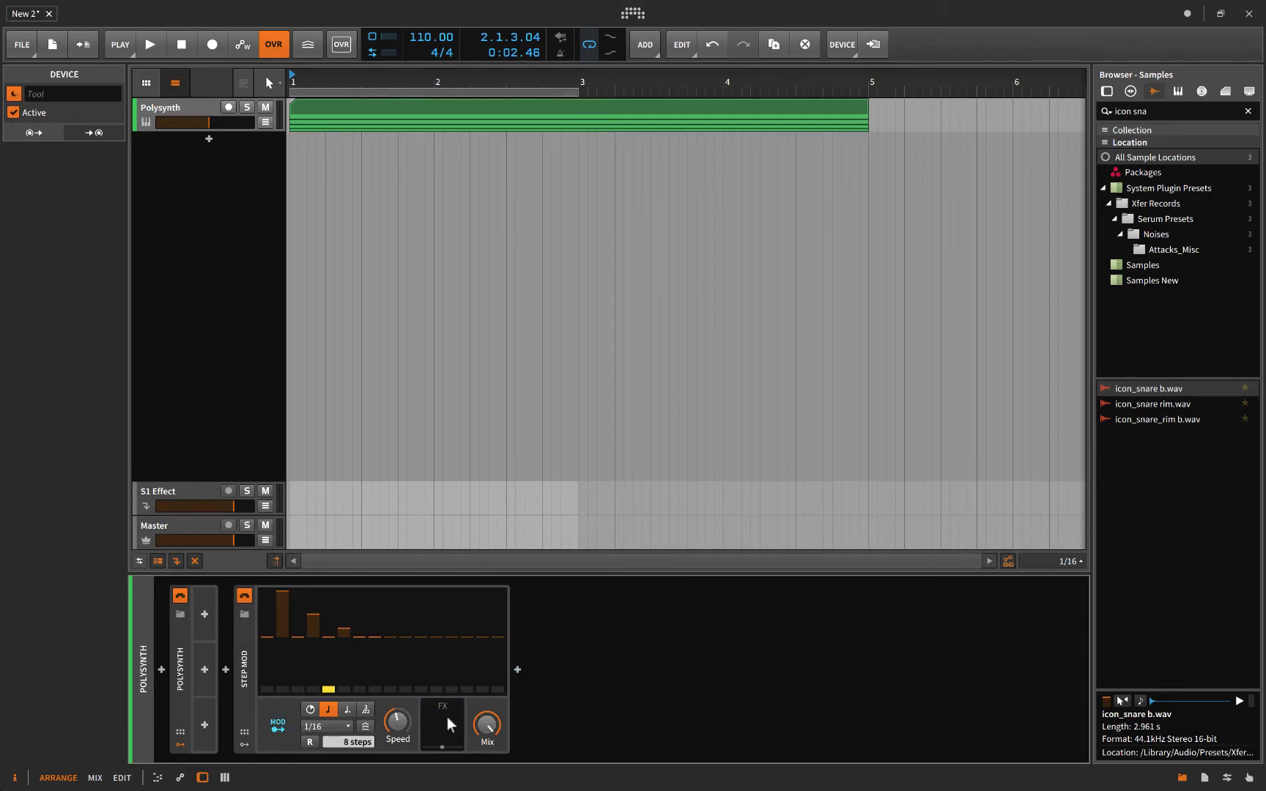
# Undo to restore Tool, then map Step MOD onto Tool's Amplitude knob.
pyautogui.hotkey('ctrl', 'z')
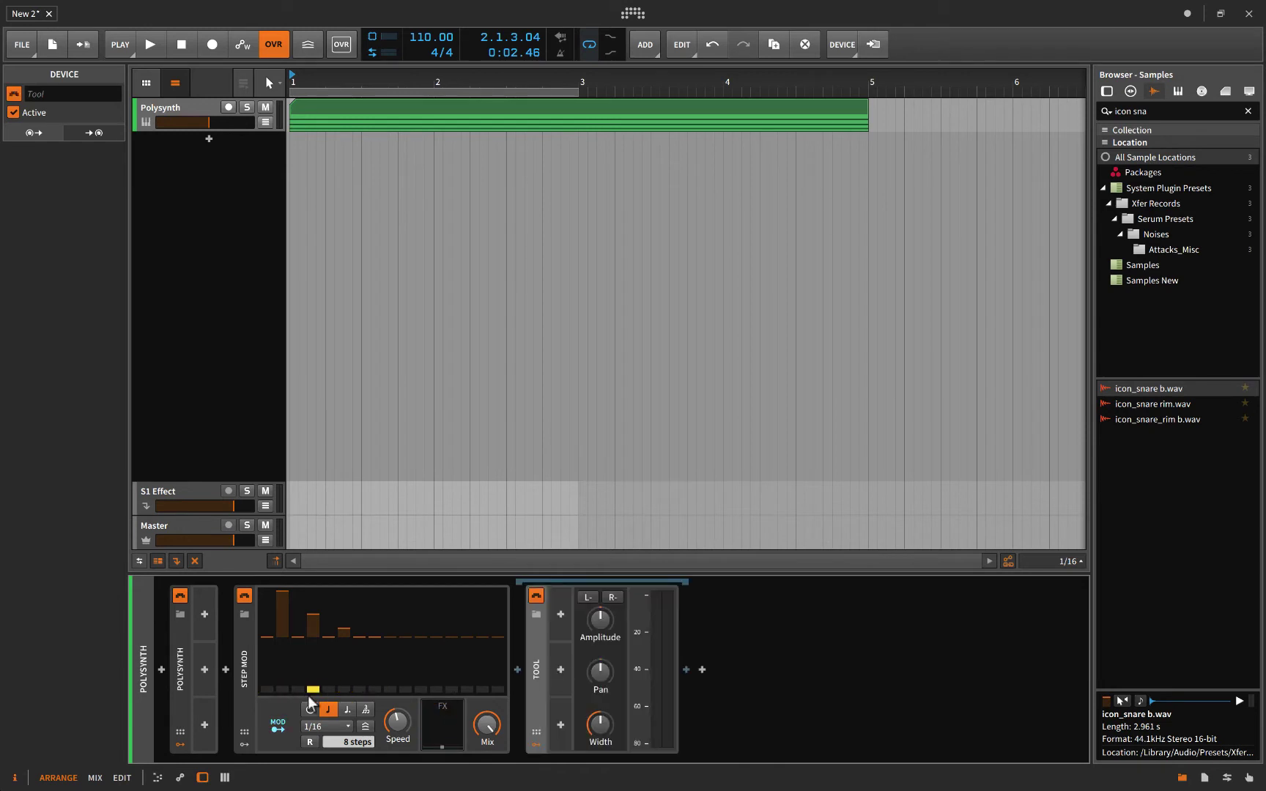
pyautogui.click(277, 729)
pyautogui.moveTo(600, 619); pyautogui.dragTo(600, 630)
pyautogui.click(275, 727)
# Draw alternating positive and negative values into steps 1–8 and set the rate to 1/8.
pyautogui.click(263, 600)
pyautogui.click(281, 657)
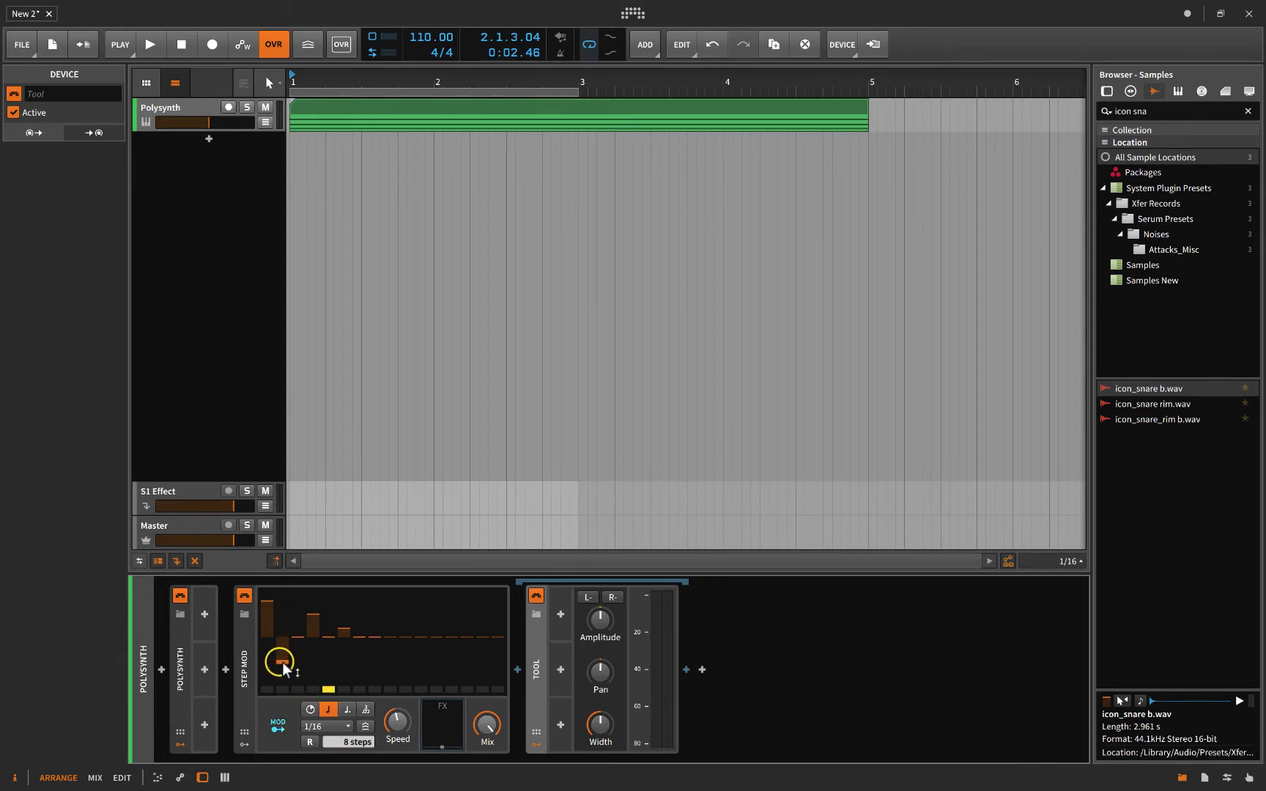
pyautogui.click(295, 620)
pyautogui.click(311, 656)
pyautogui.click(325, 627)
pyautogui.click(343, 640)
pyautogui.click(359, 628)
pyautogui.click(374, 651)
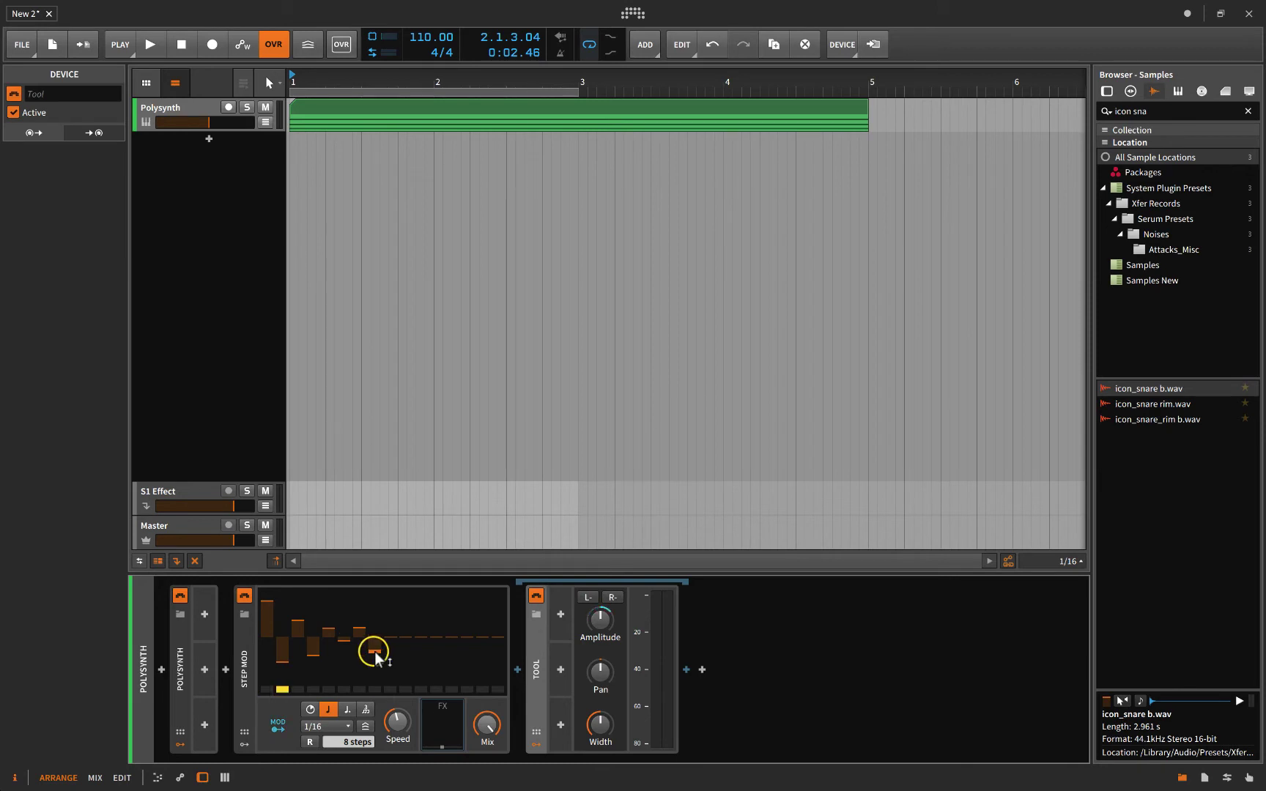
pyautogui.click(320, 726)
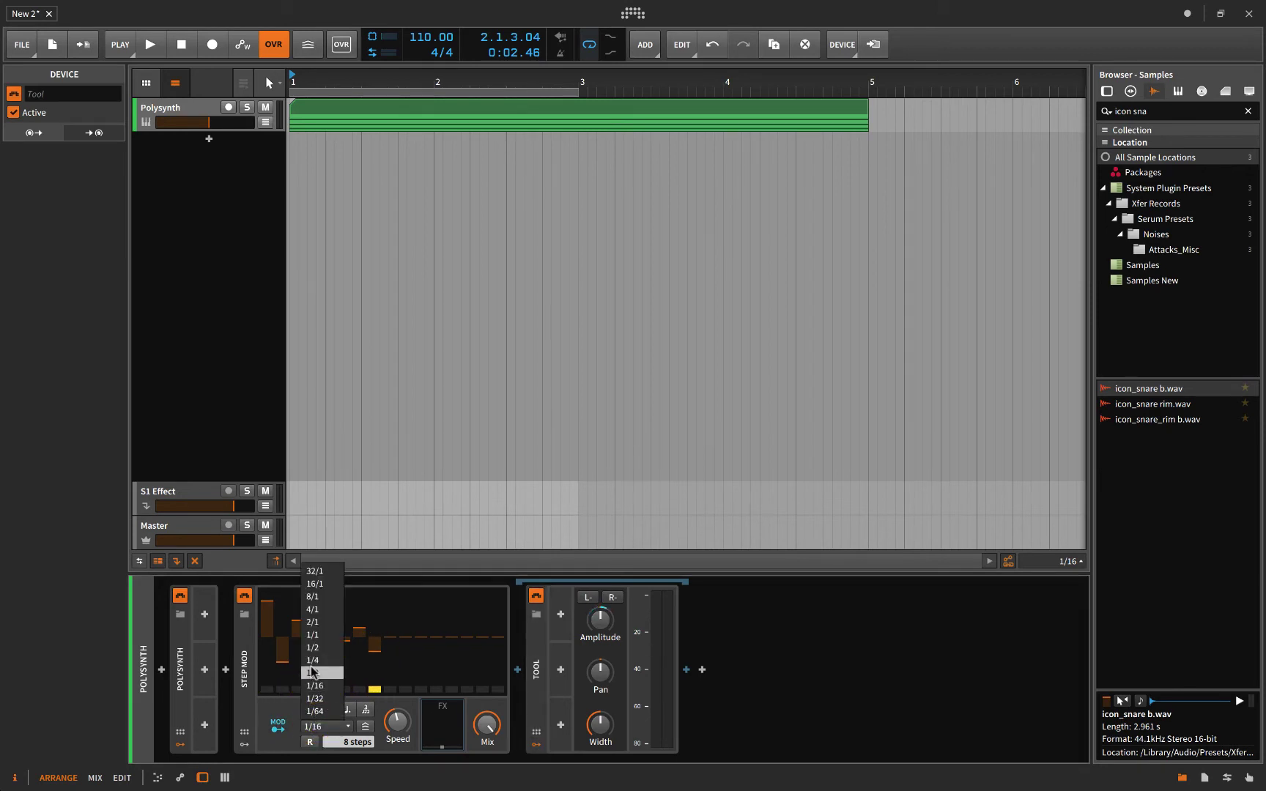
pyautogui.click(321, 673)
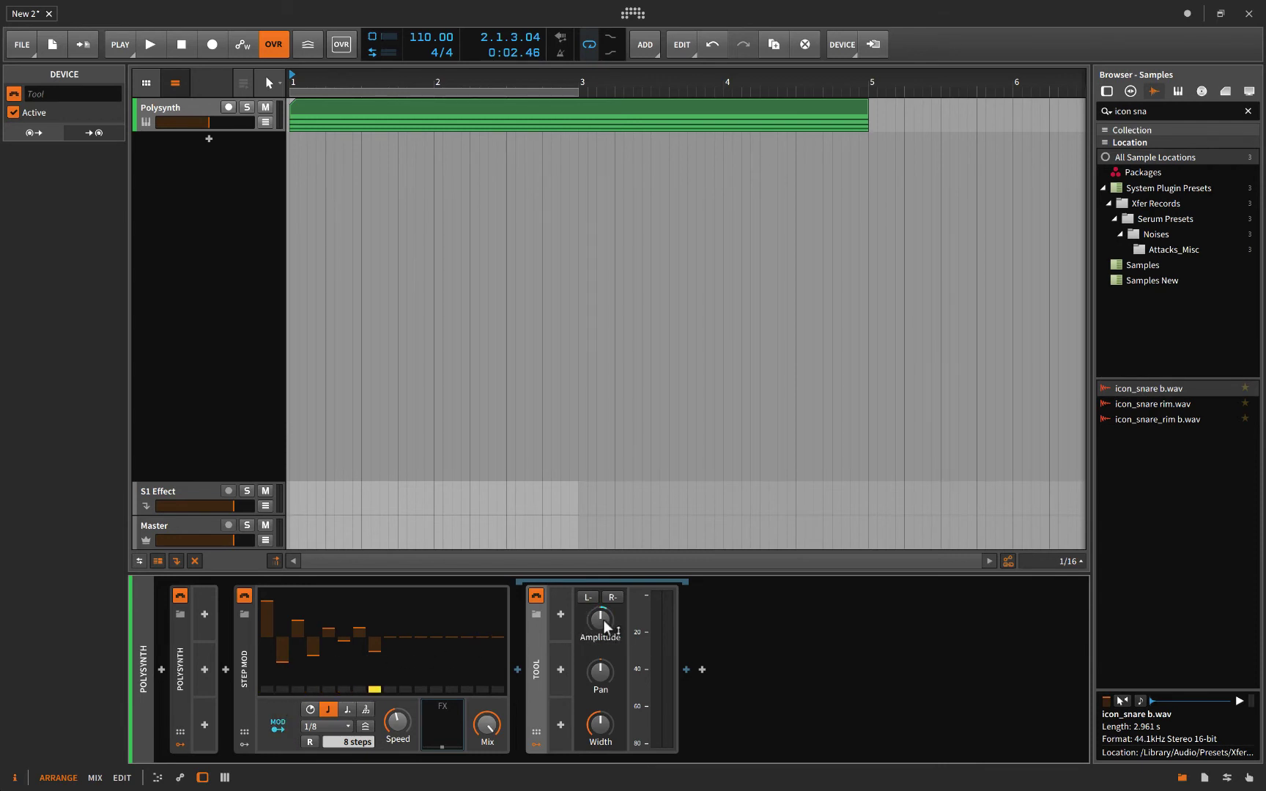
# Lower the Master volume to about -6 dB and play the project briefly.
pyautogui.moveTo(227, 540); pyautogui.dragTo(213, 540)
pyautogui.press('space')
pyautogui.moveTo(404, 667)
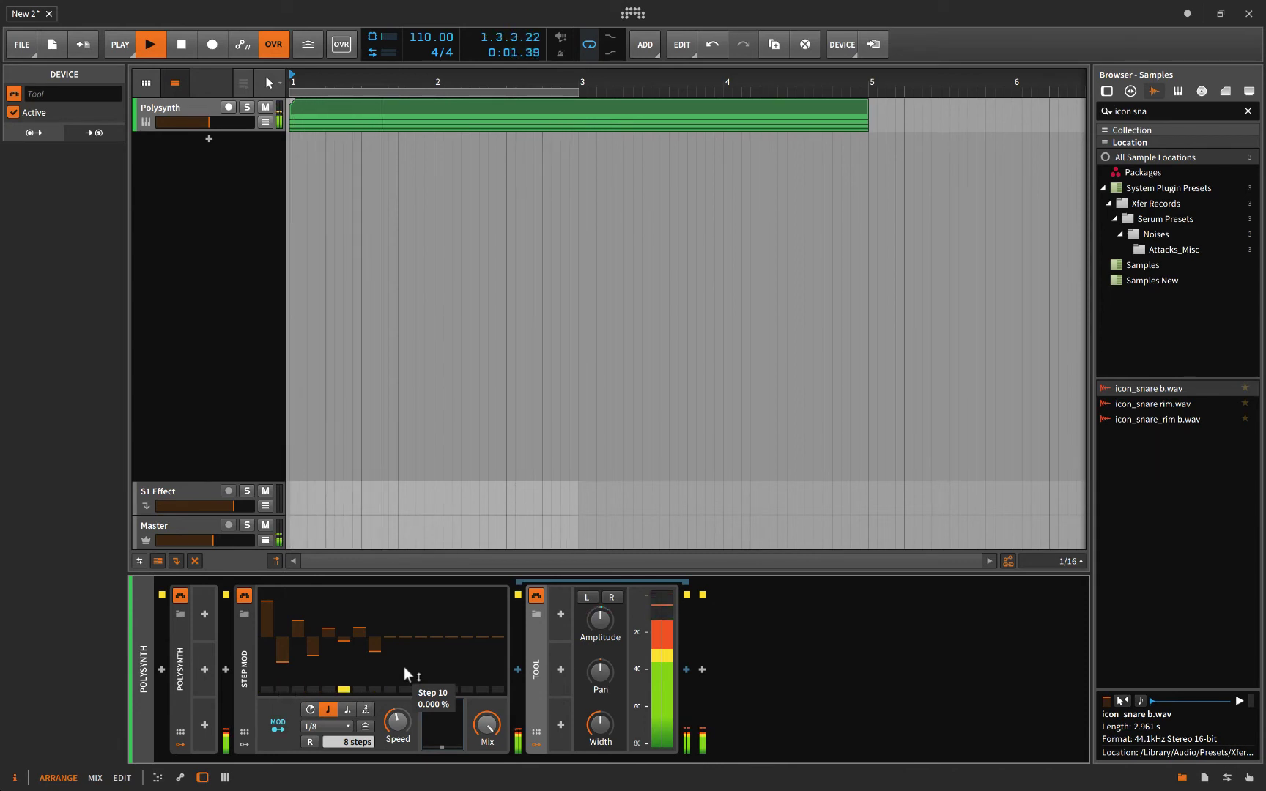
pyautogui.press('space')
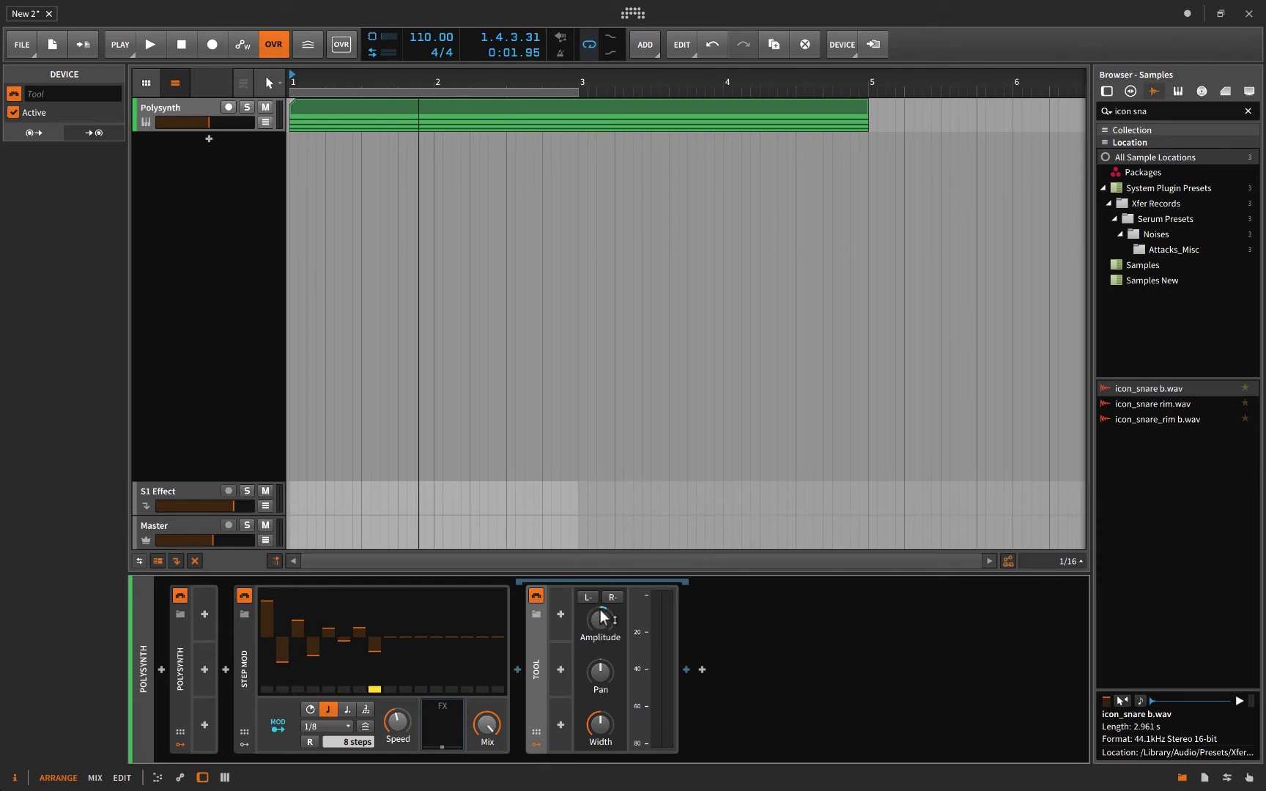
# Map Step MOD to Tool's Amplitude with a modulation amount of -23.45.
pyautogui.click(279, 723)
pyautogui.moveTo(599, 621); pyautogui.dragTo(594, 590)
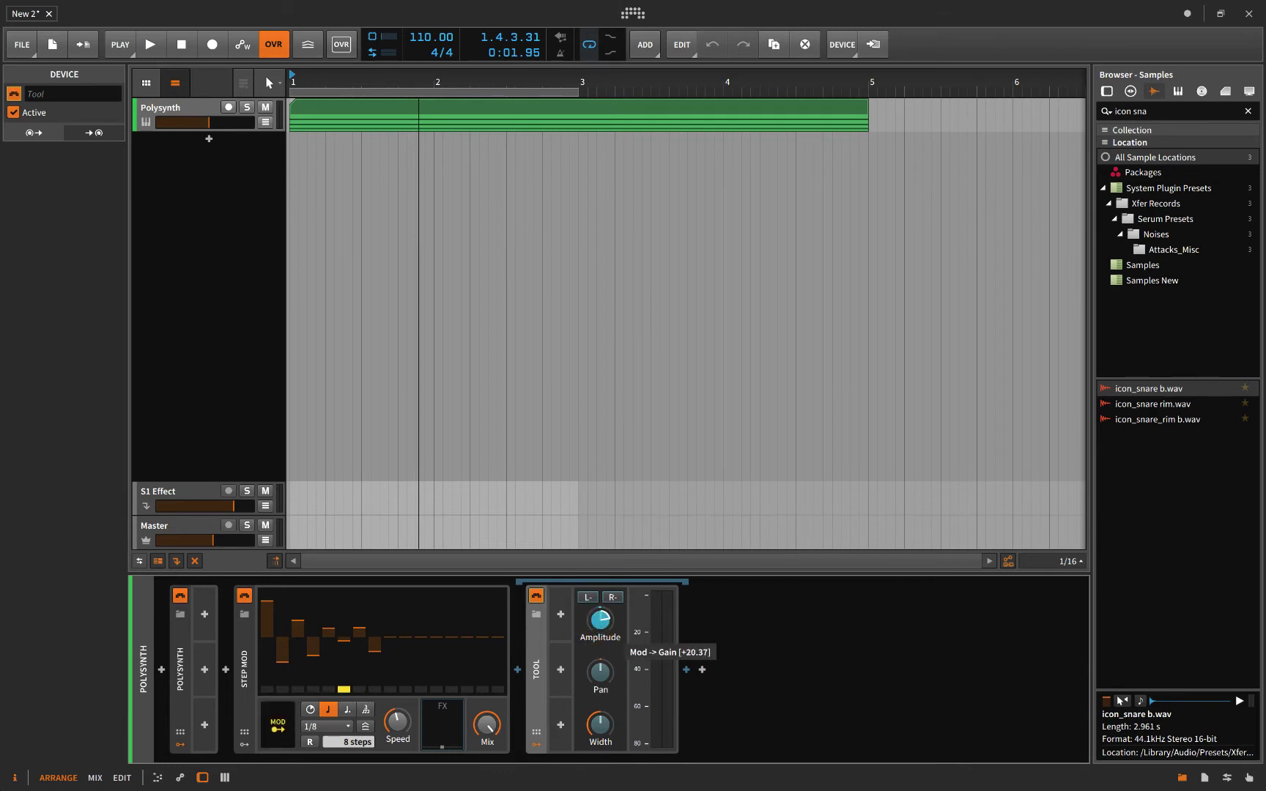
pyautogui.click(272, 731)
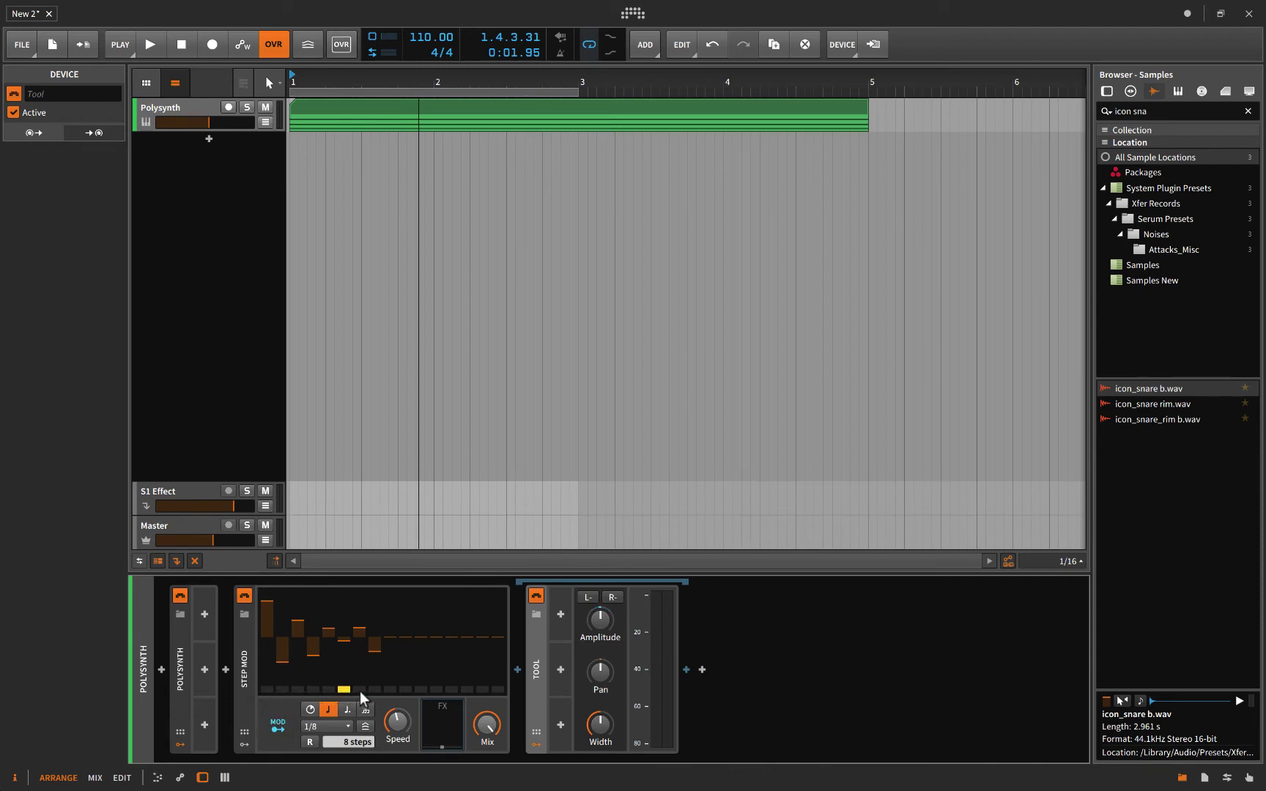
# Try dotted, other timing and Hz rate modes, then return to a 1/8 synced rate.
pyautogui.click(347, 710)
pyautogui.click(324, 726)
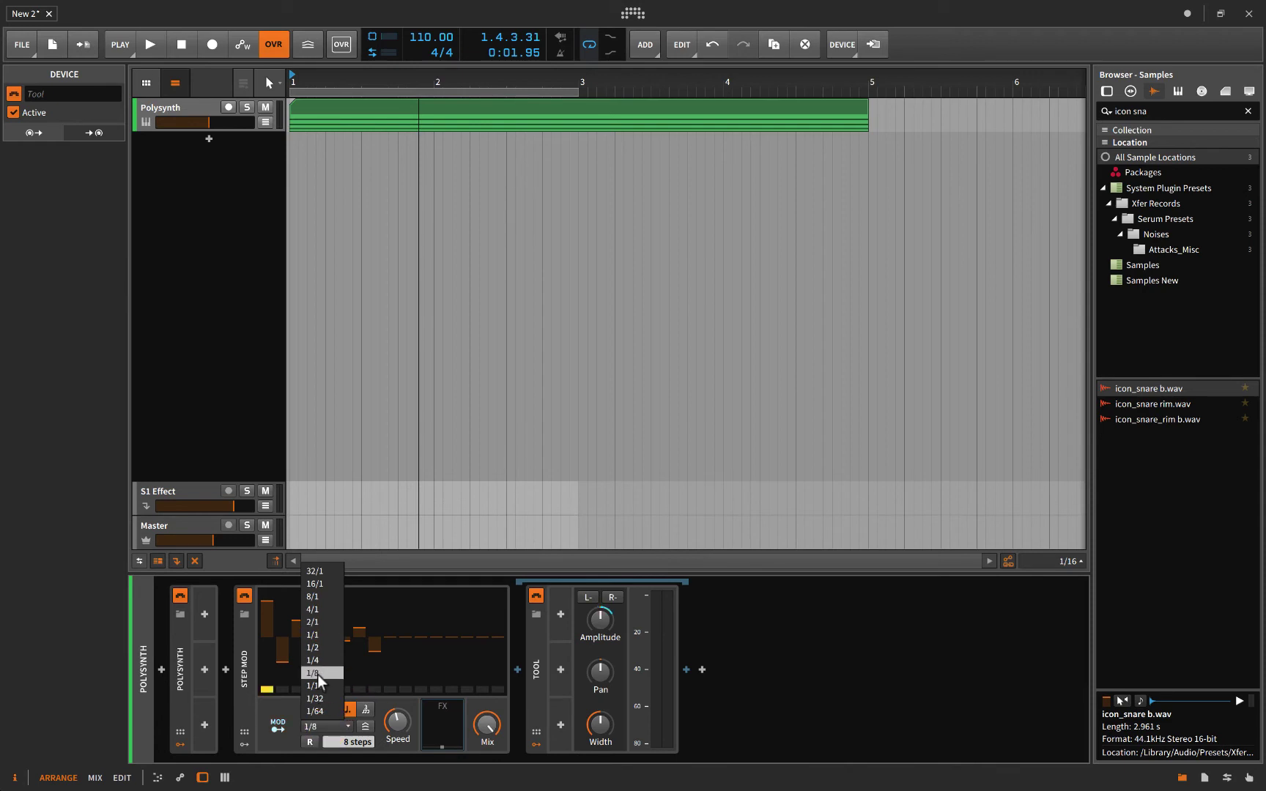
pyautogui.click(317, 672)
pyautogui.click(364, 709)
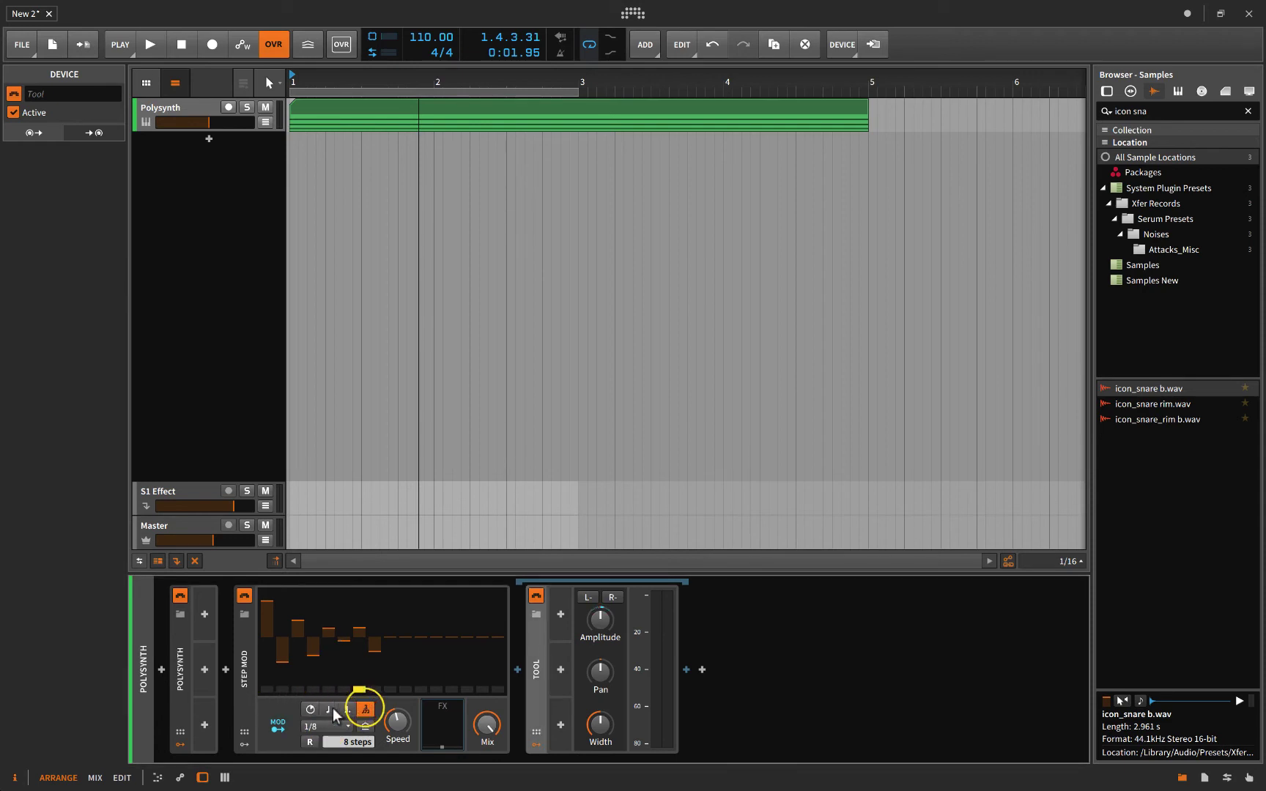
pyautogui.click(310, 709)
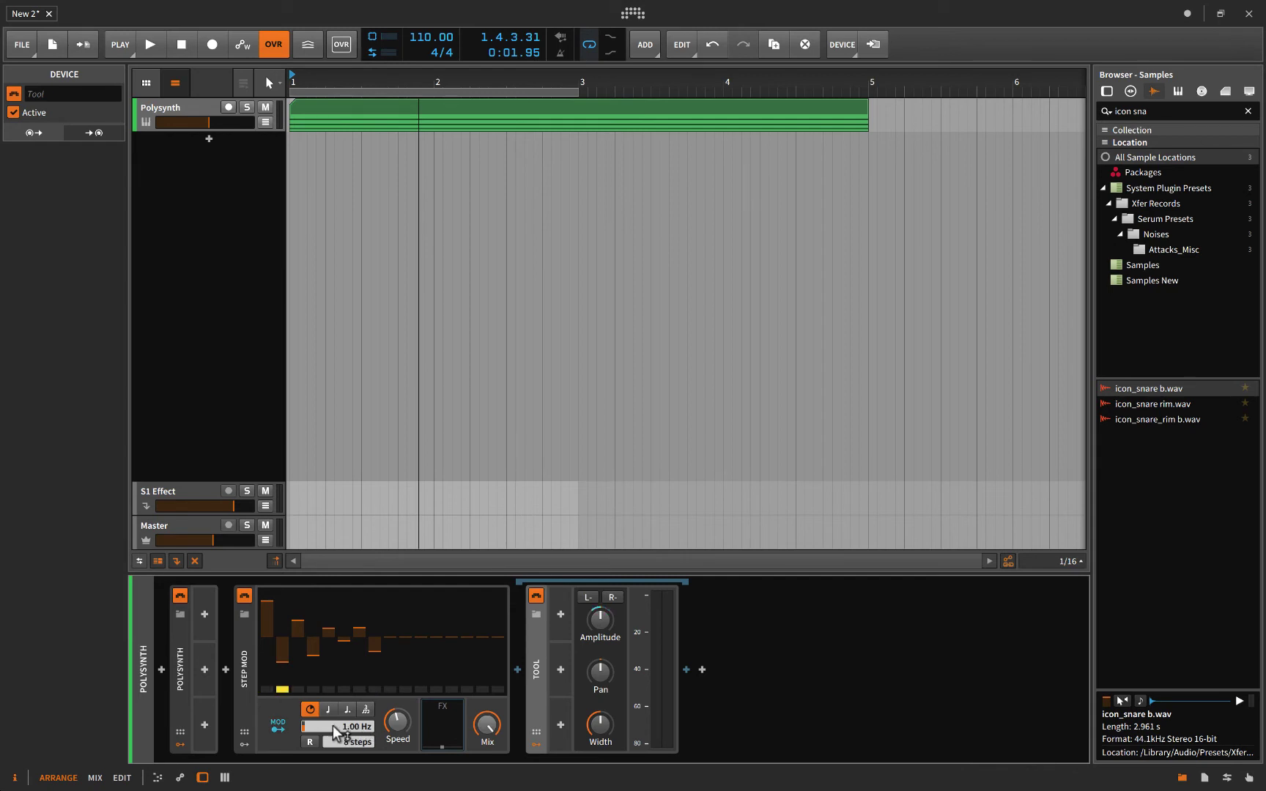
pyautogui.click(327, 710)
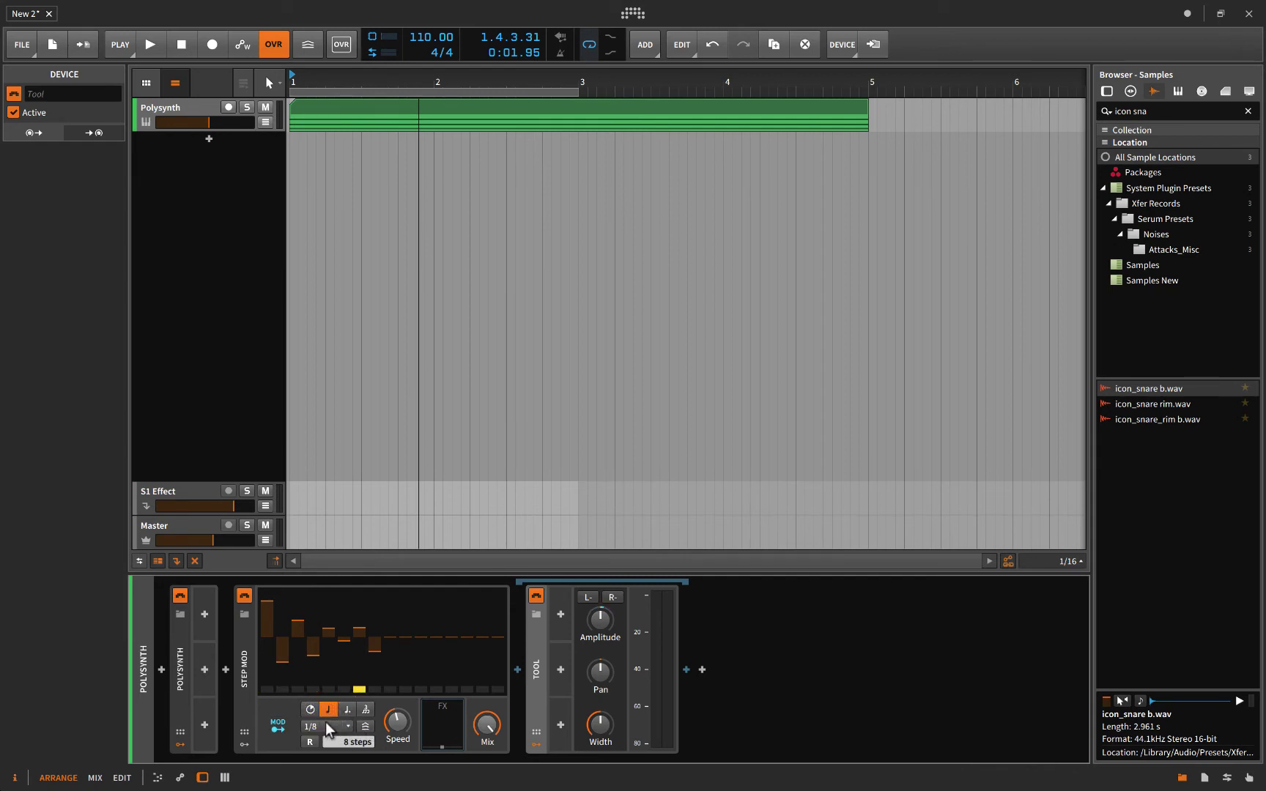
pyautogui.click(312, 742)
pyautogui.click(309, 742)
# Extend the pattern to 16 steps, draw values into later steps, then reset to 8 steps.
pyautogui.moveTo(344, 743)
pyautogui.mouseDown()
pyautogui.moveTo(344, 725)
pyautogui.moveTo(346, 740)
pyautogui.mouseUp()
pyautogui.moveTo(390, 627); pyautogui.dragTo(412, 644)
pyautogui.click(435, 616)
pyautogui.click(461, 656)
pyautogui.click(500, 611)
pyautogui.click(333, 737)
pyautogui.moveTo(332, 736); pyautogui.dragTo(333, 756)
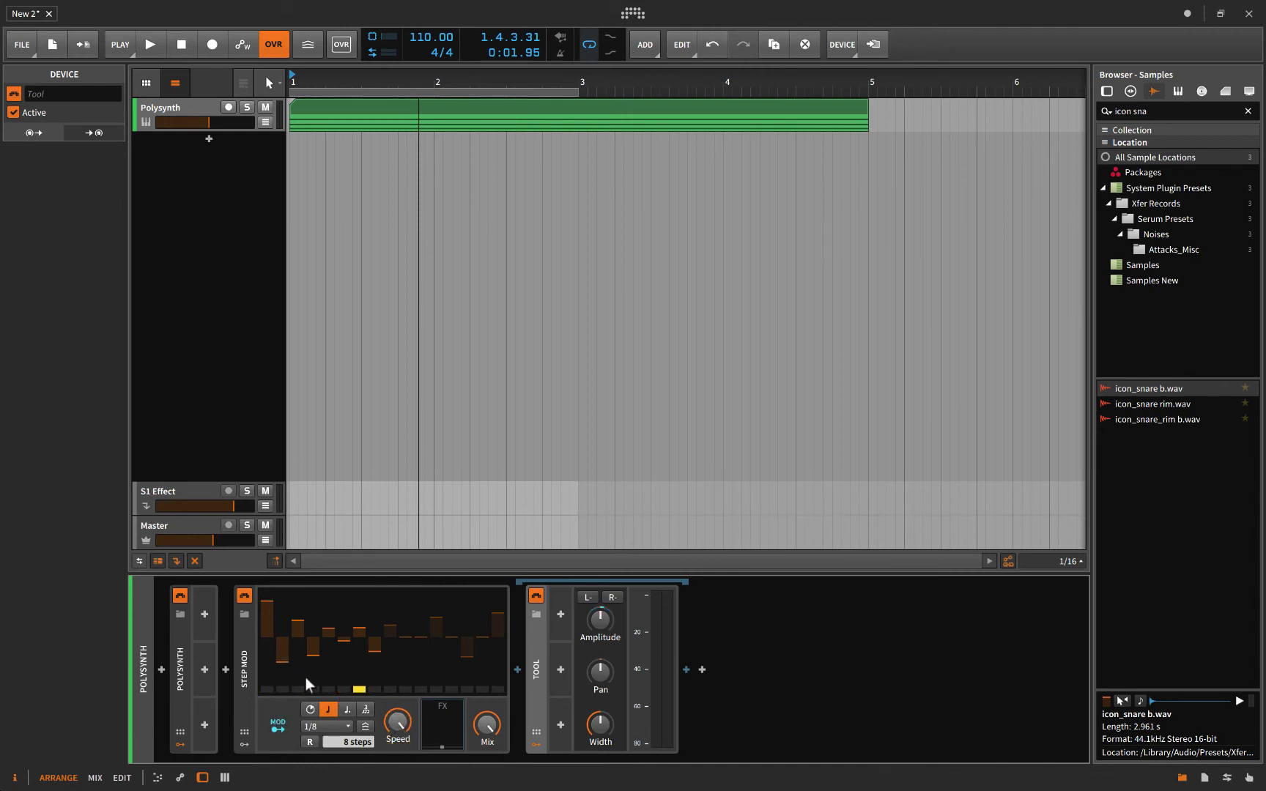
# Adjust the Step Mod Speed, play the project back twice, and dismiss the Tool's modulator list.
pyautogui.moveTo(398, 724); pyautogui.dragTo(399, 723)
pyautogui.press('space')
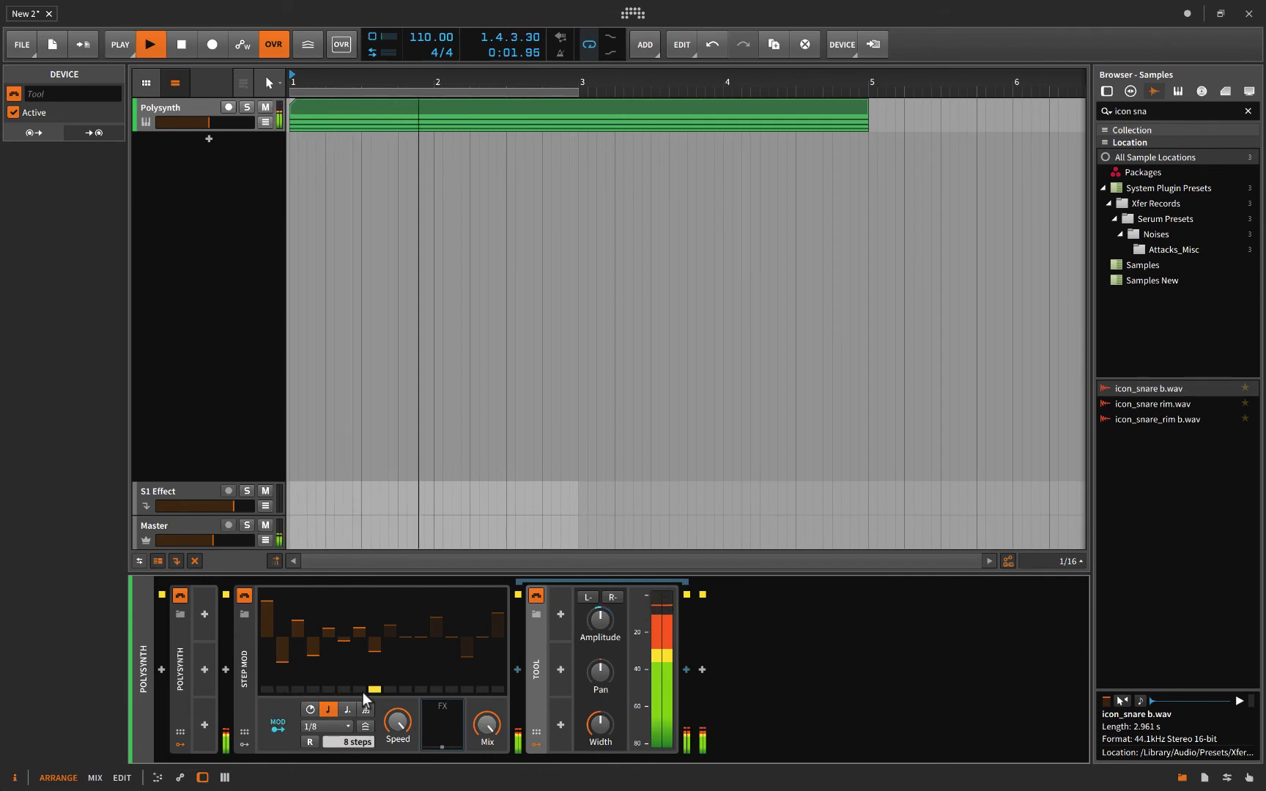
pyautogui.press('space')
pyautogui.click(396, 707)
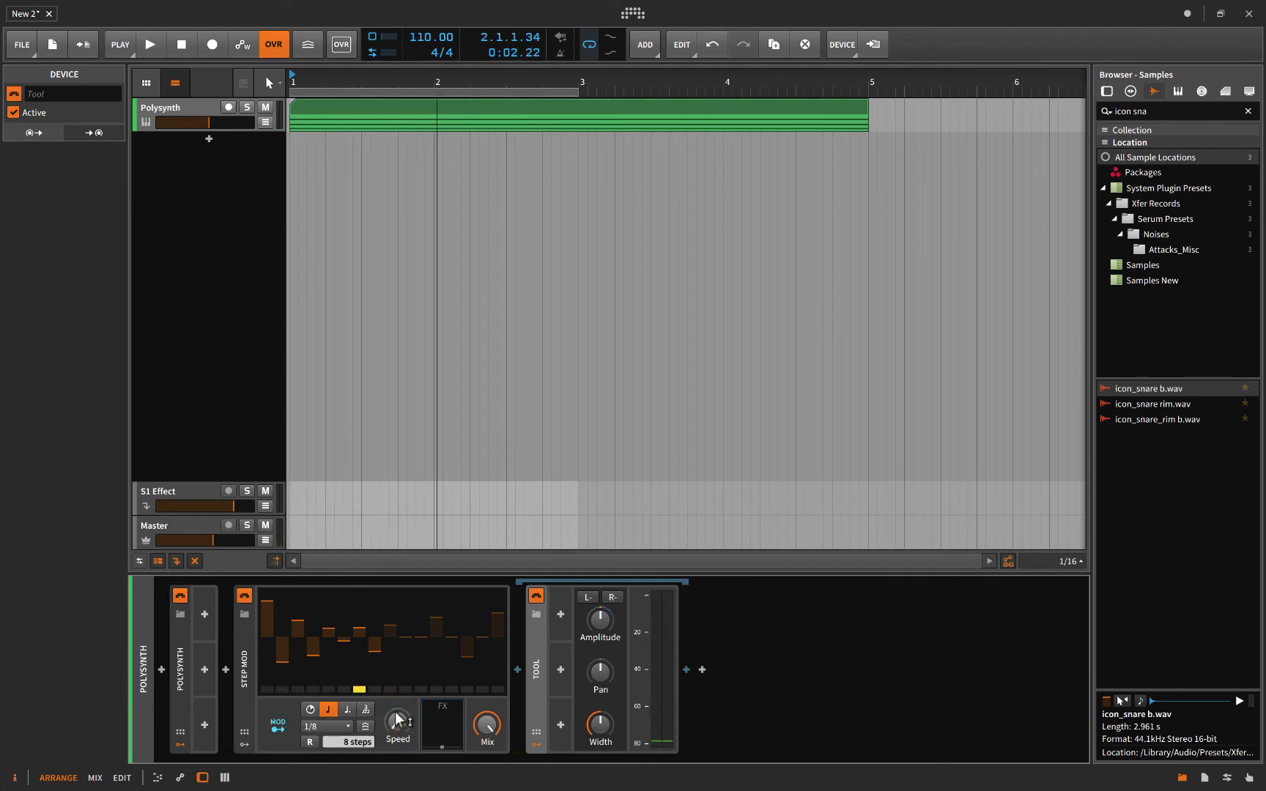
pyautogui.press('space')
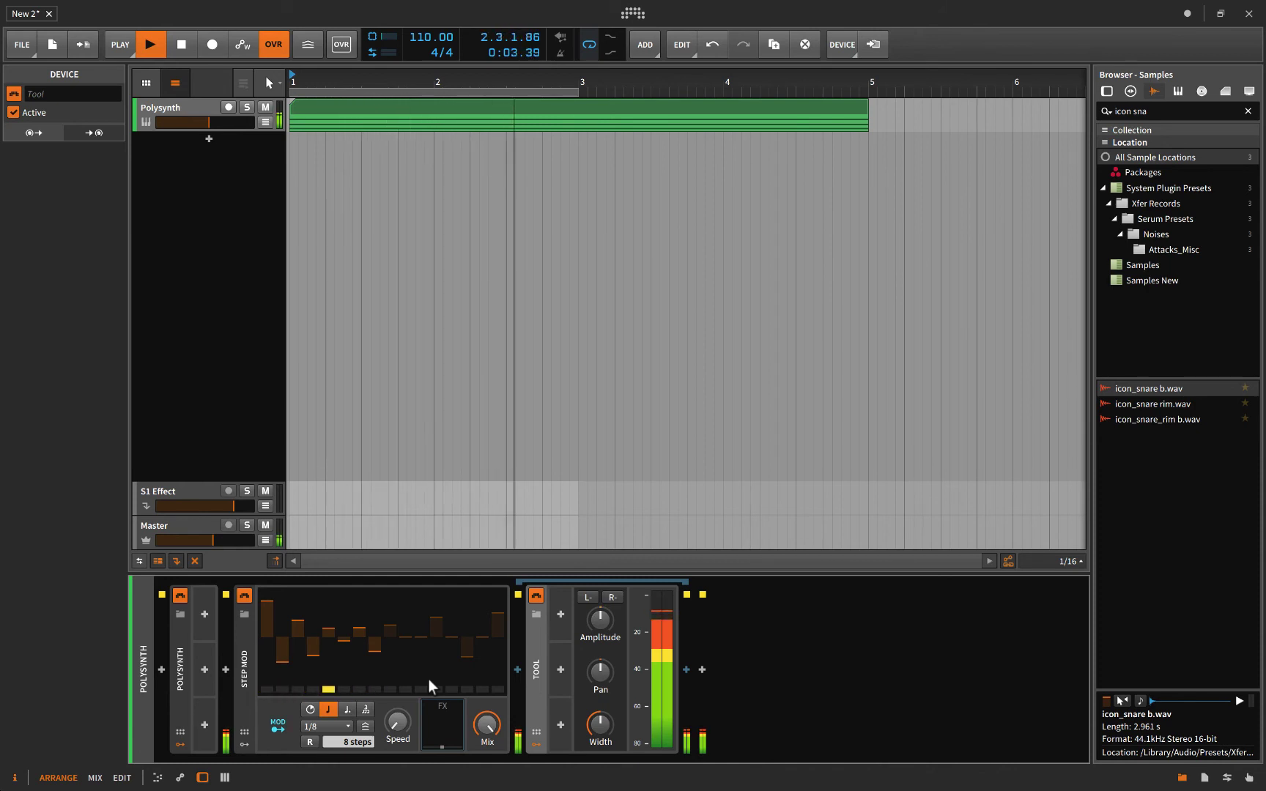
pyautogui.press('space')
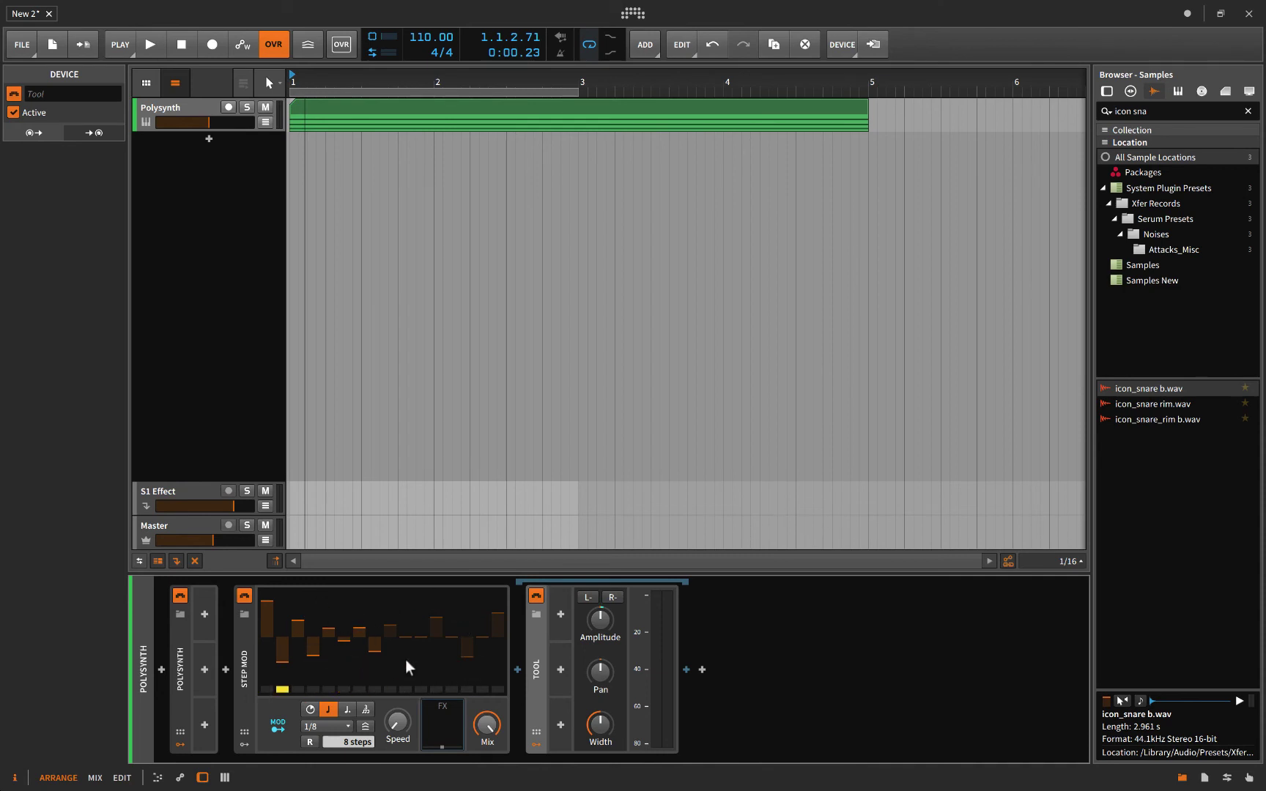
pyautogui.click(560, 614)
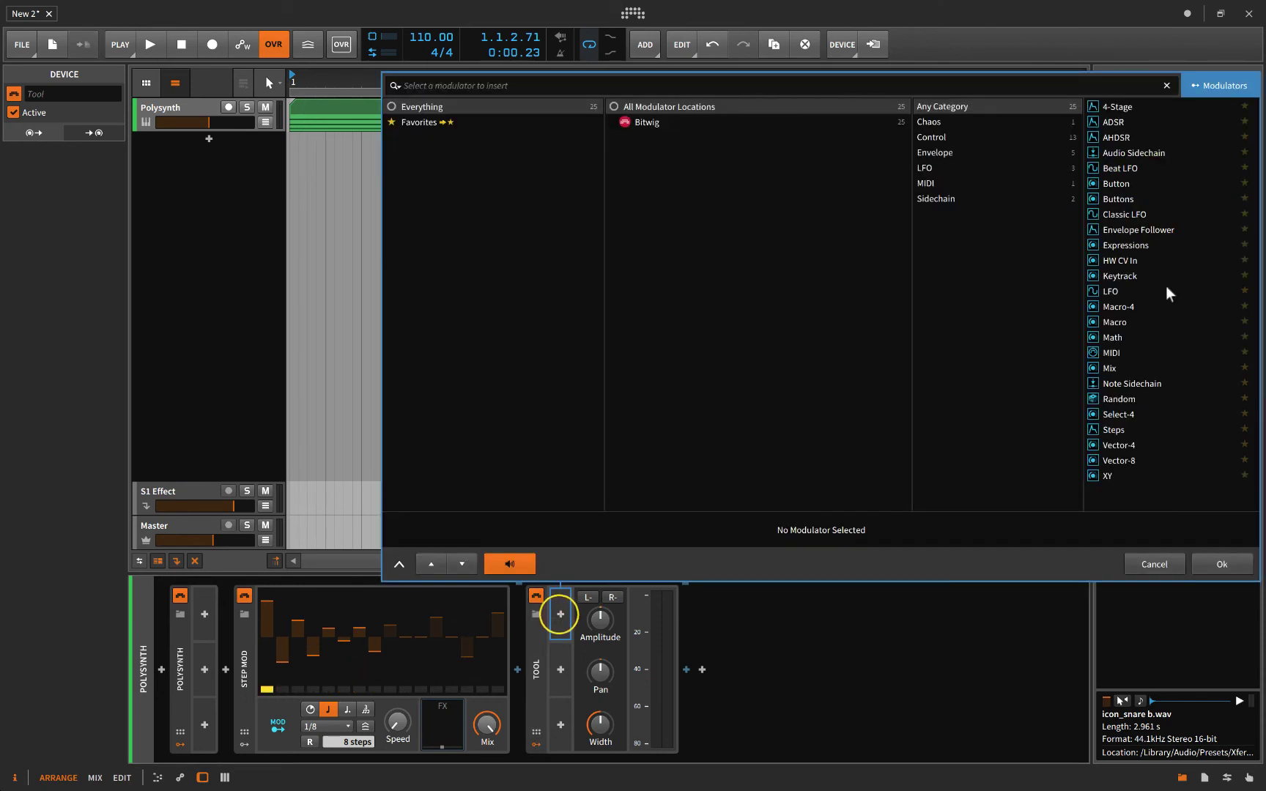
pyautogui.click(1145, 565)
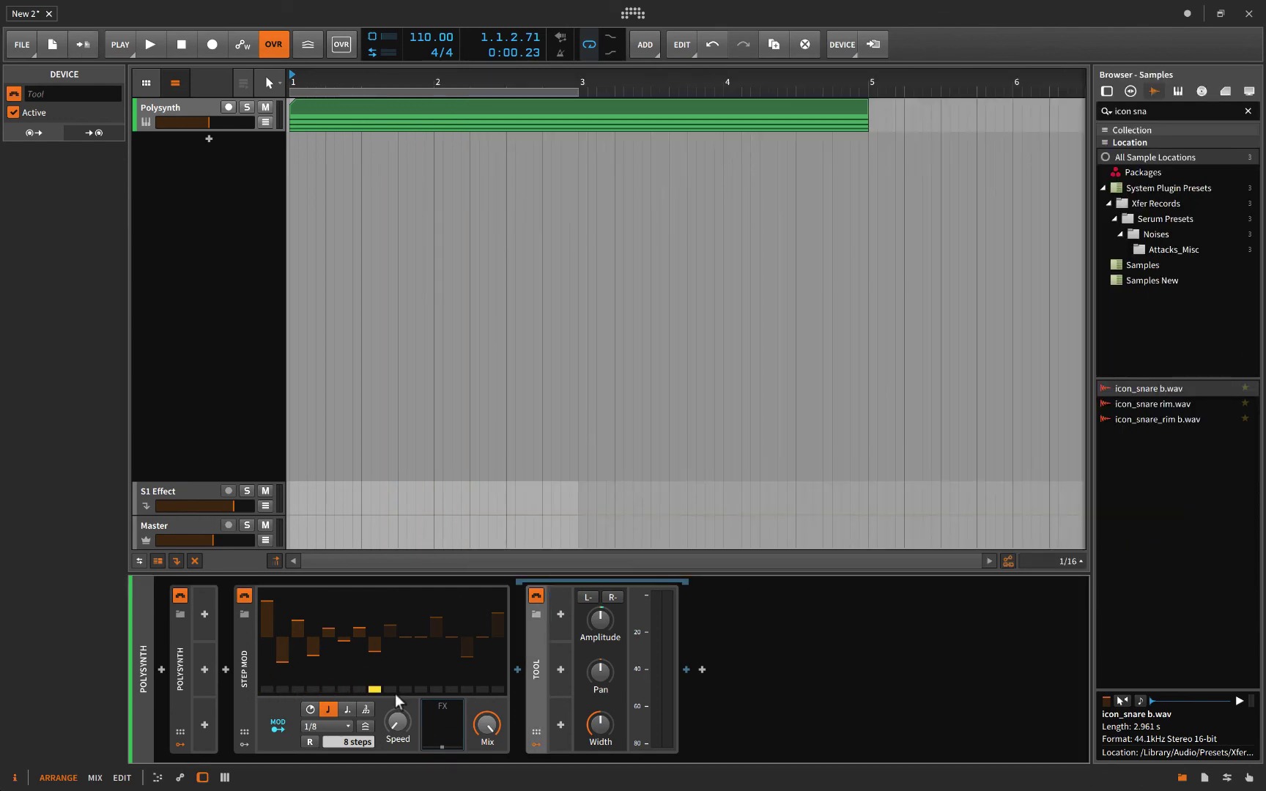
# Lower the Step Mod Speed from 10.403 Hz and check step values (step 8 at -31.191 %).
pyautogui.click(536, 681)
pyautogui.click(396, 722)
pyautogui.moveTo(396, 722); pyautogui.dragTo(396, 734)
pyautogui.moveTo(377, 678)
pyautogui.moveTo(441, 645)
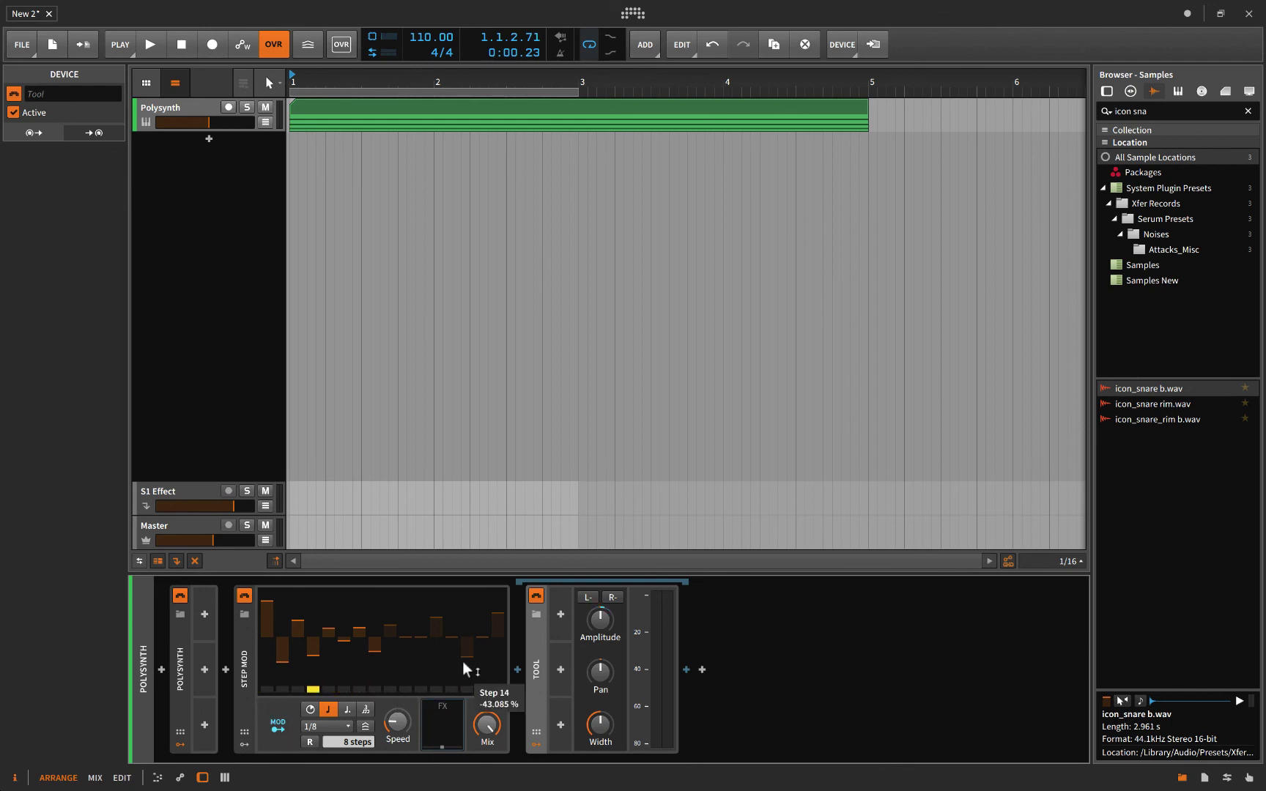